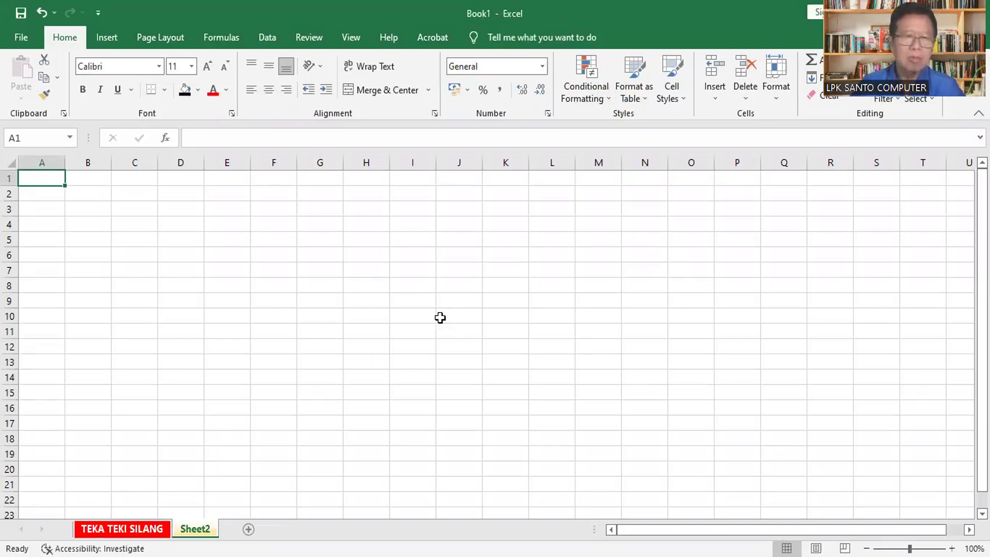
Step: Switch from Sheet2 to the TEKA TEKI SILANG puzzle sheet with Ctrl+PageUp
key(ctrl+Page_Up)
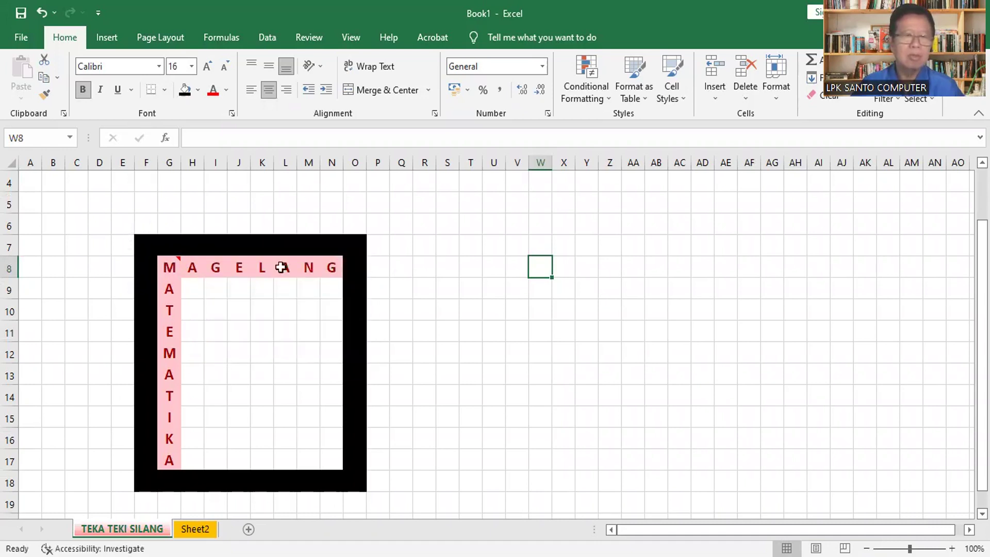
click(8, 160)
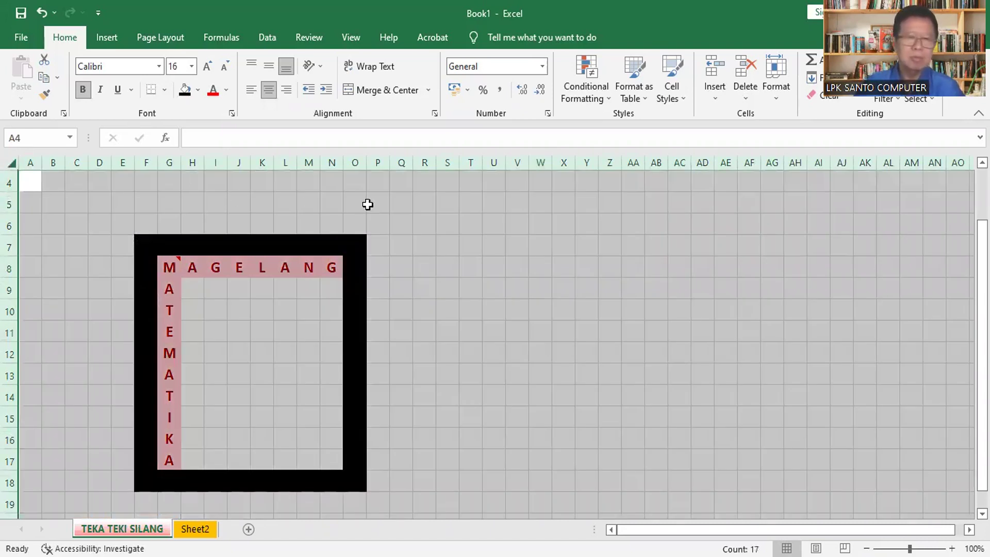
click(485, 268)
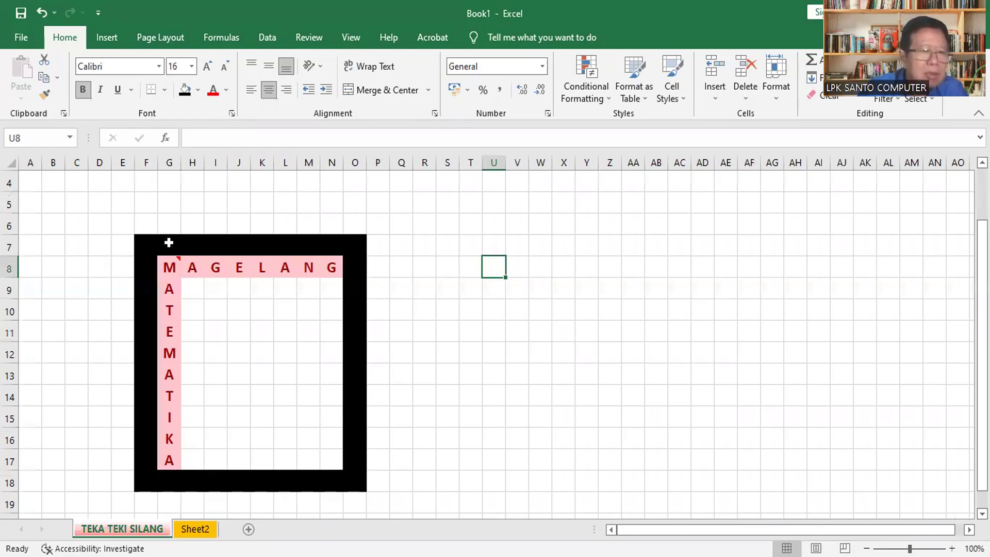
click(170, 268)
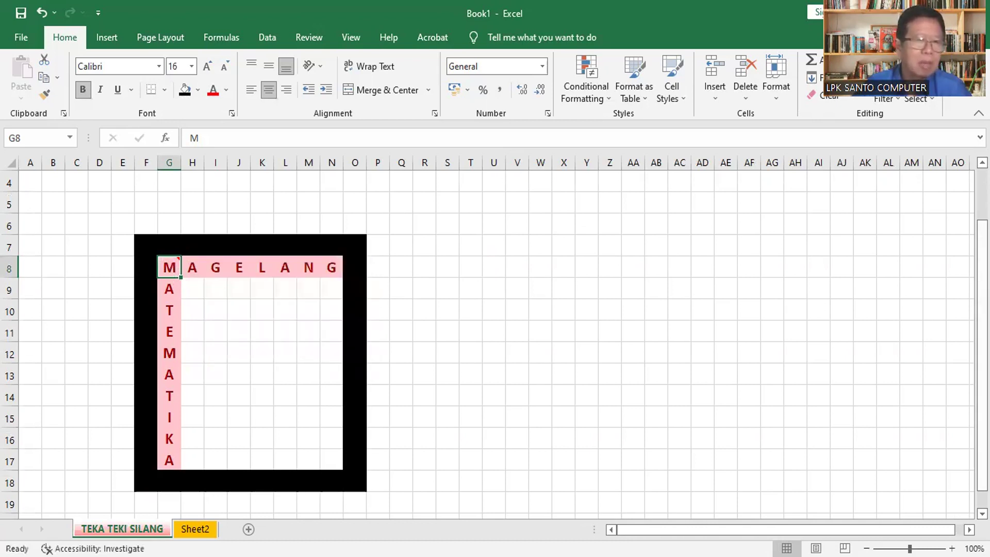
click(192, 267)
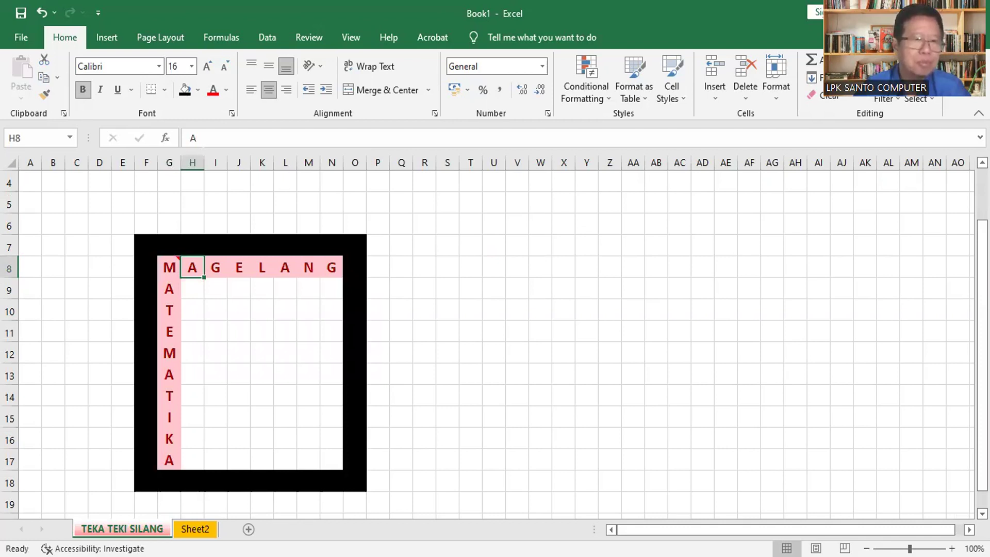
key(Right)
key(Right)
key(Right)
key(Right)
key(Right)
key(Right)
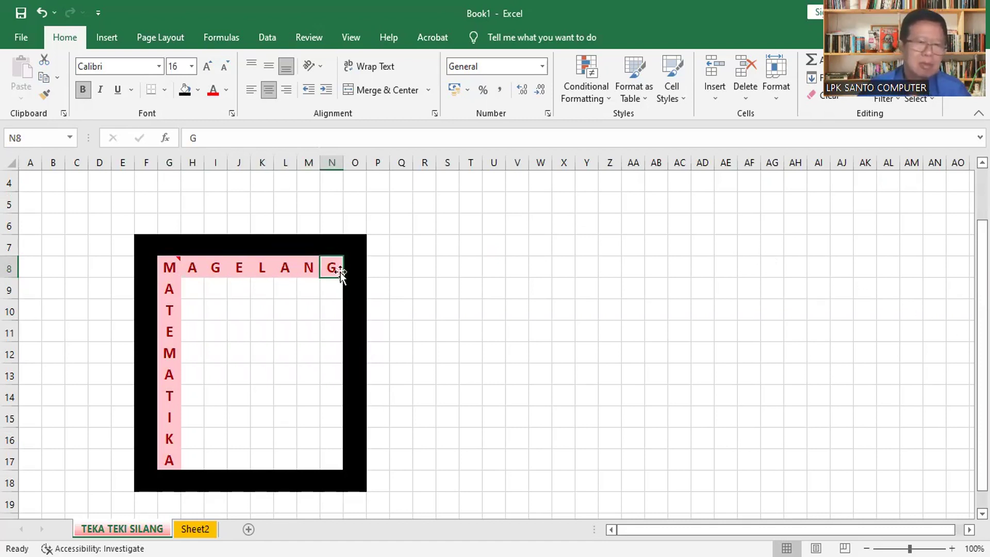
click(172, 264)
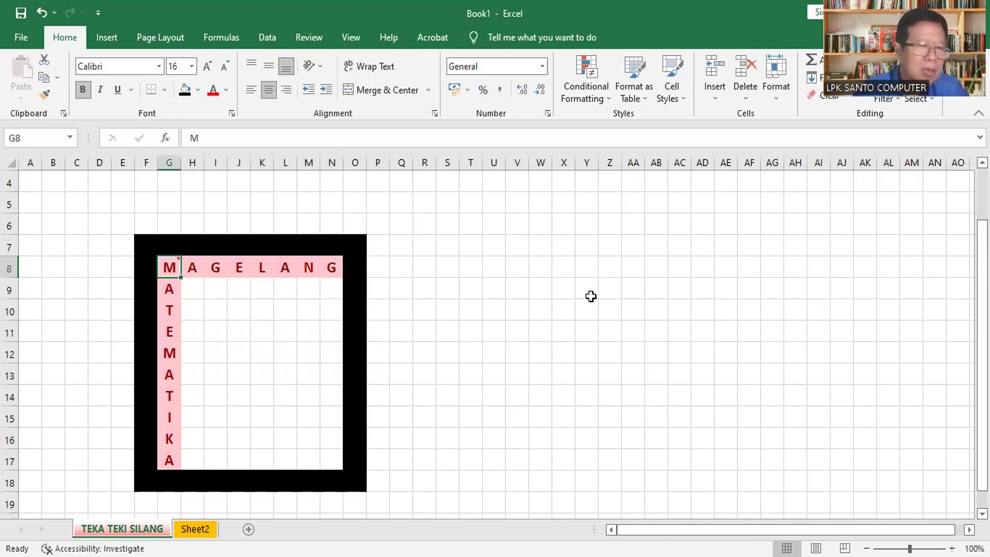
key(Down)
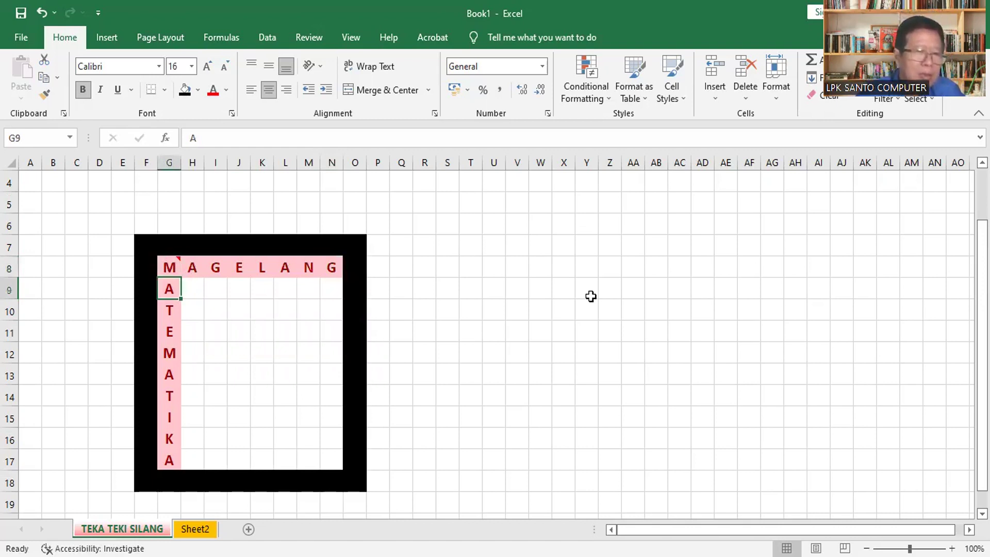
key(Down)
key(Down)
key(Down)
key(Down)
key(Down)
key(Down)
key(Down)
key(Down)
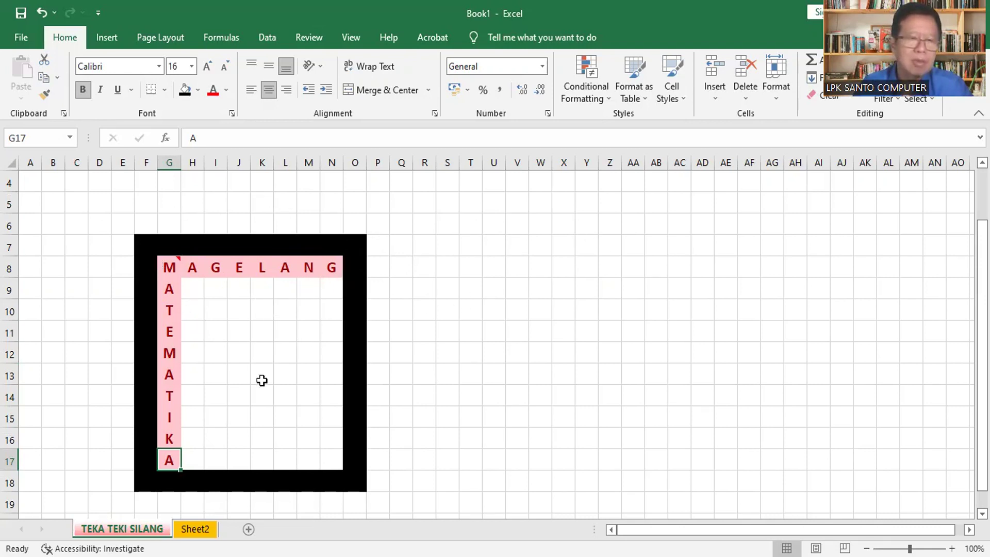
click(500, 256)
click(544, 312)
click(408, 333)
click(433, 258)
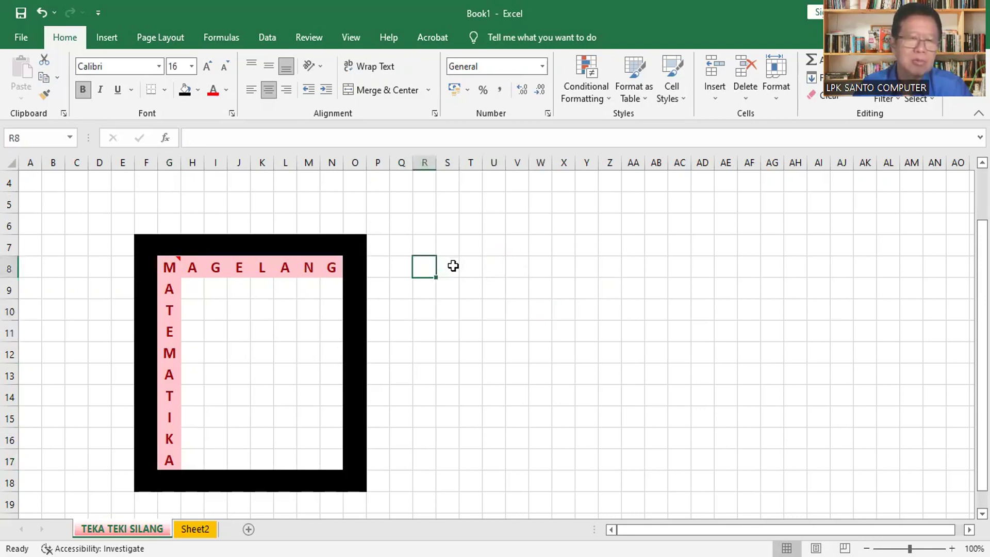
click(170, 266)
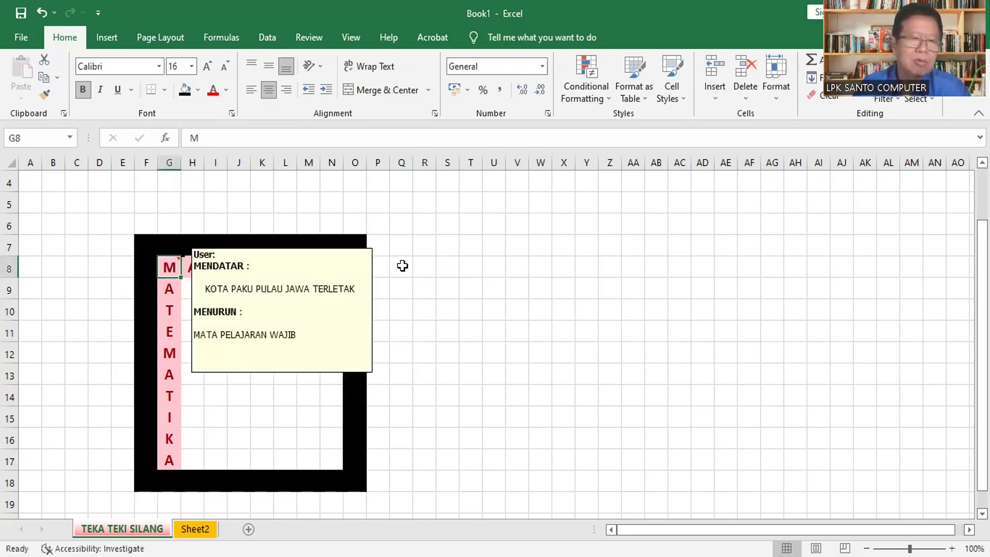
shift+click(327, 463)
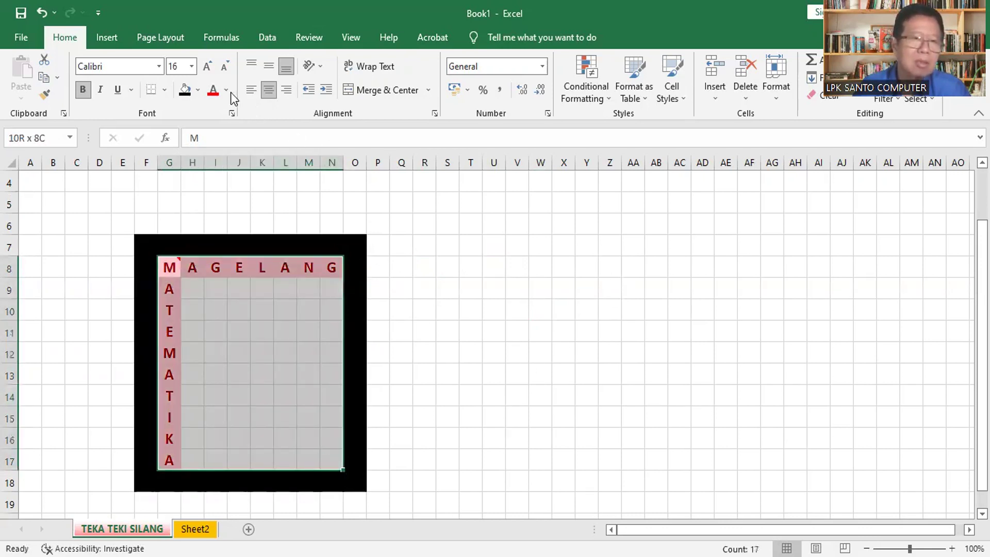
Step: Apply All Borders to the crossword block G8:N17, then click around the sheet
click(164, 88)
click(170, 222)
click(455, 287)
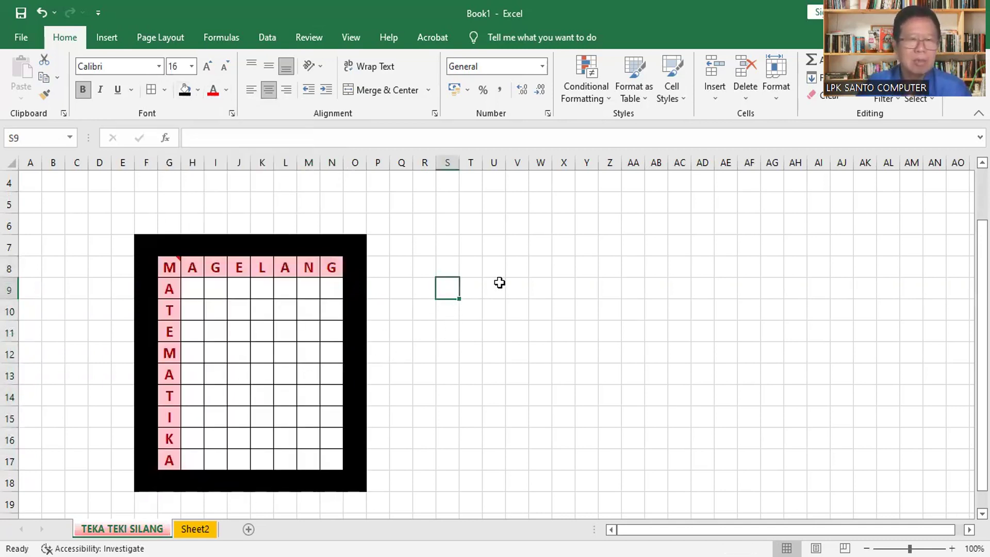
click(631, 283)
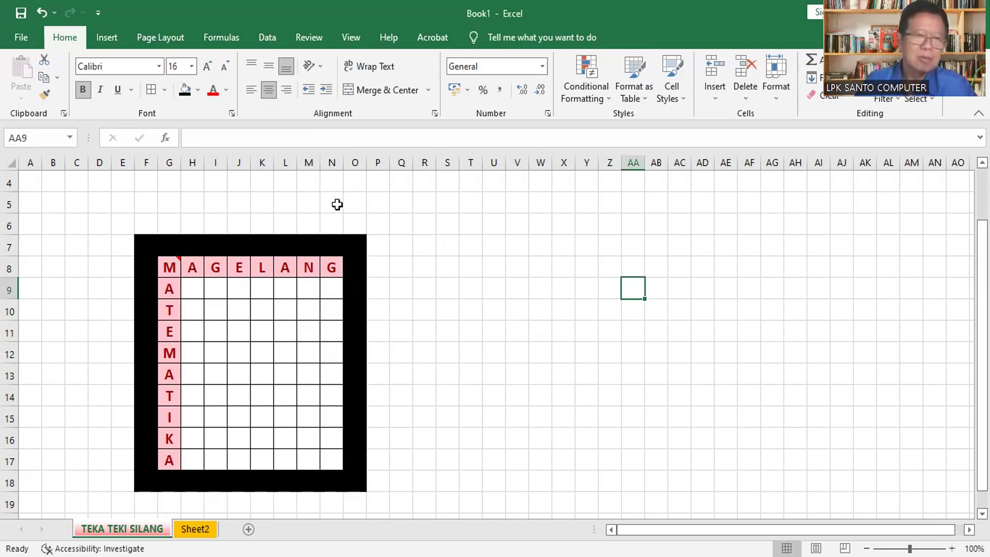
click(443, 307)
click(566, 338)
click(614, 281)
click(497, 251)
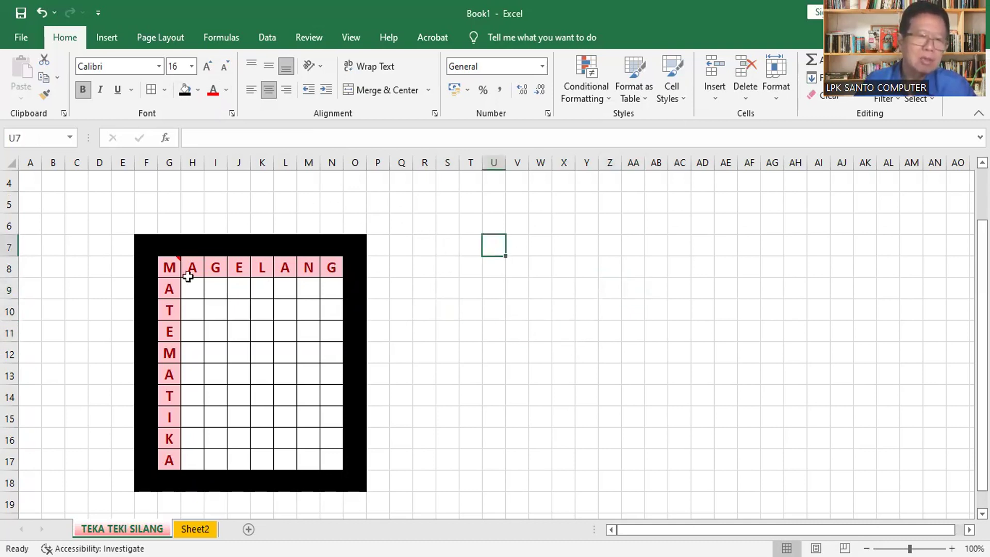
Step: Select the crossword grid G8:N17 and bring up its context menu
drag(163, 265, 325, 332)
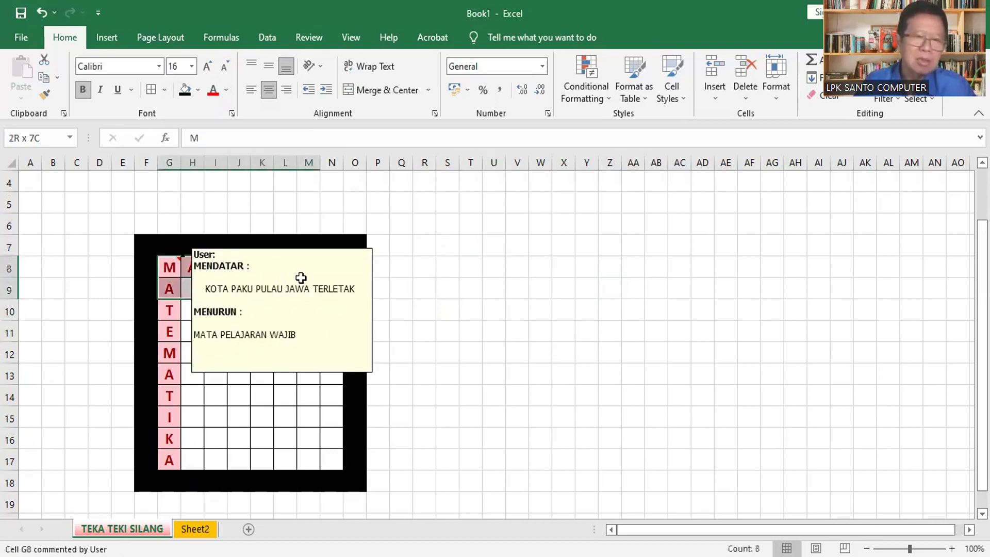
drag(325, 331, 326, 461)
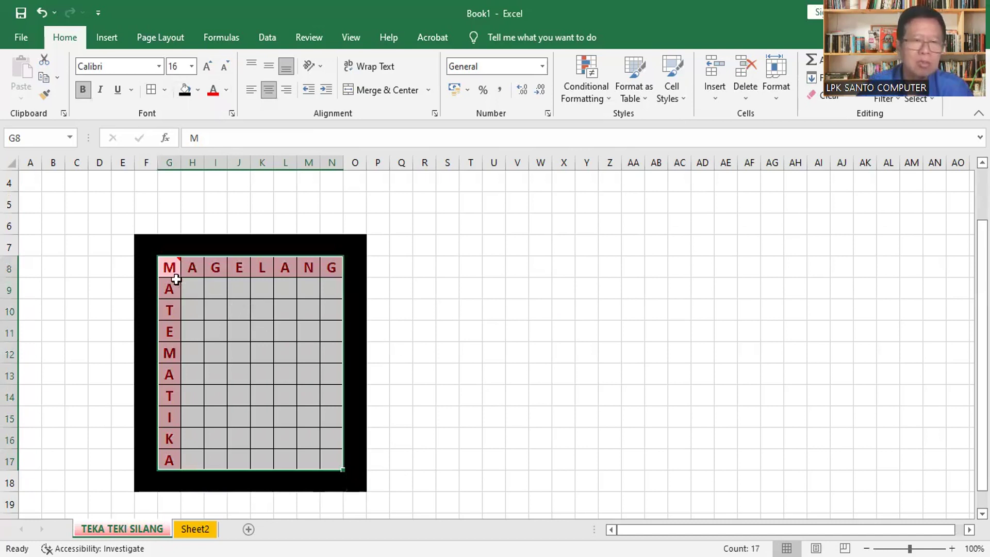
right_click(239, 312)
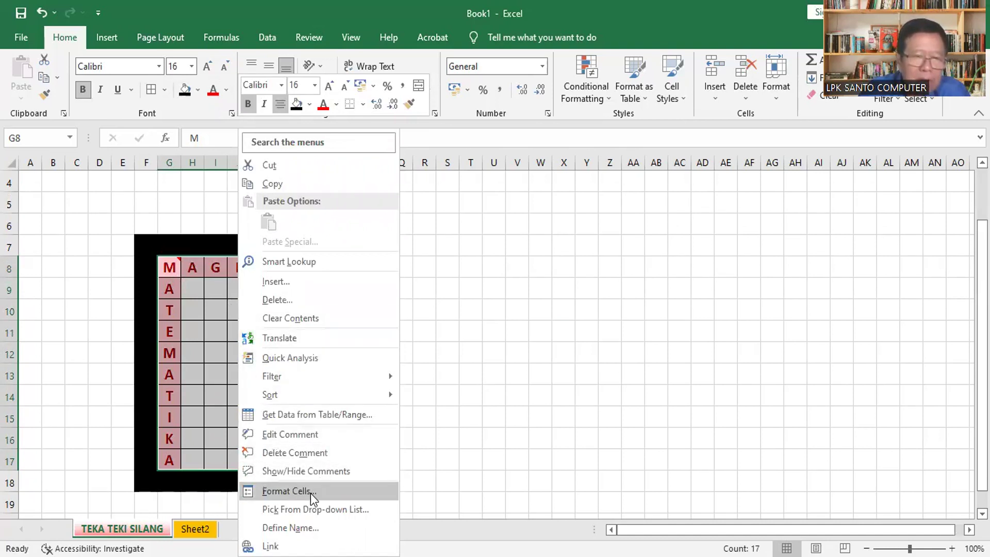
Step: Clear the Locked option on the Protection tab for grid cells G8:N17
key(Return)
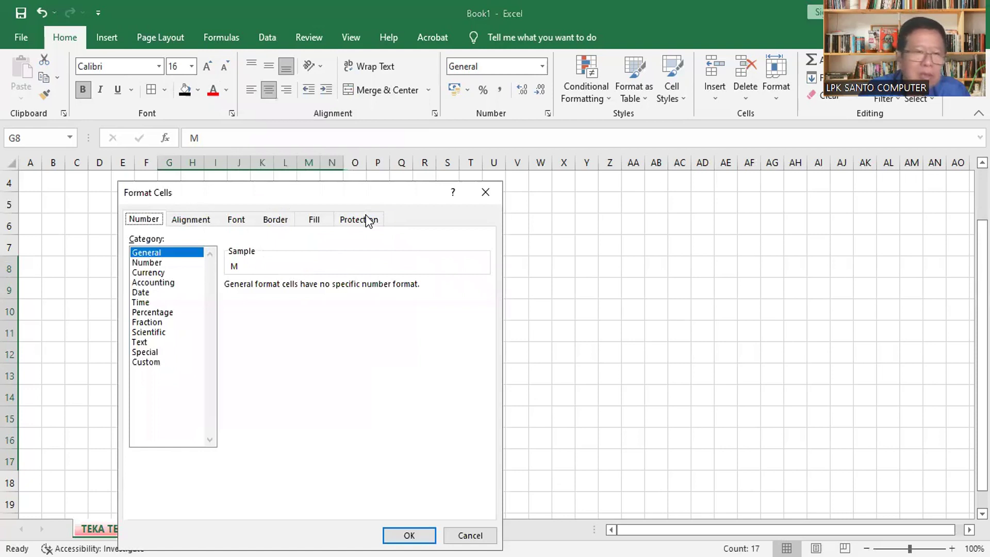
click(369, 220)
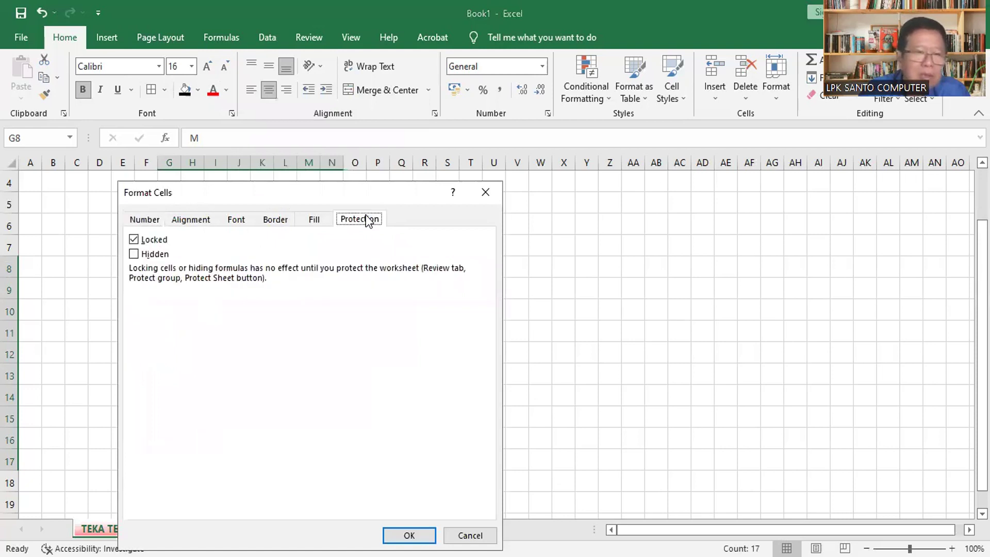
click(133, 240)
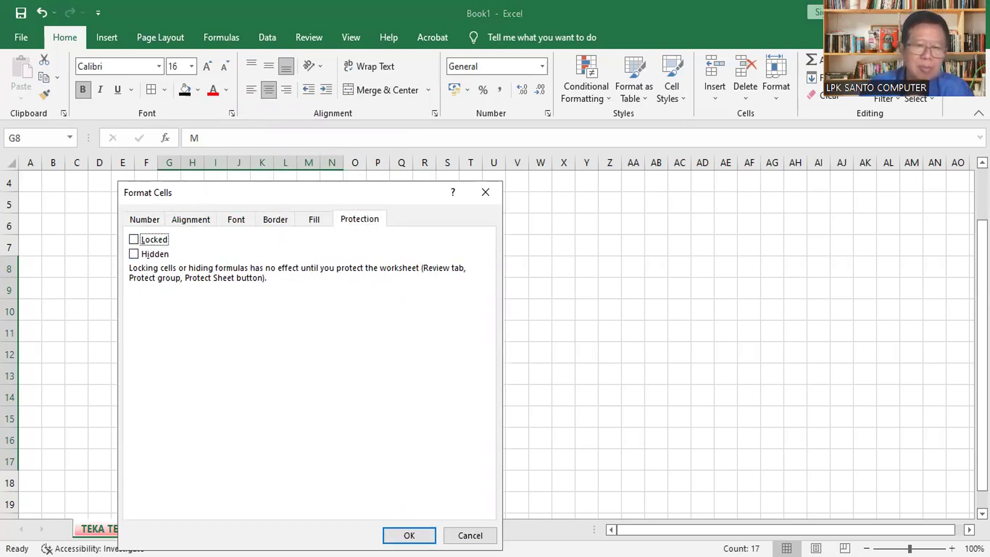
key(Return)
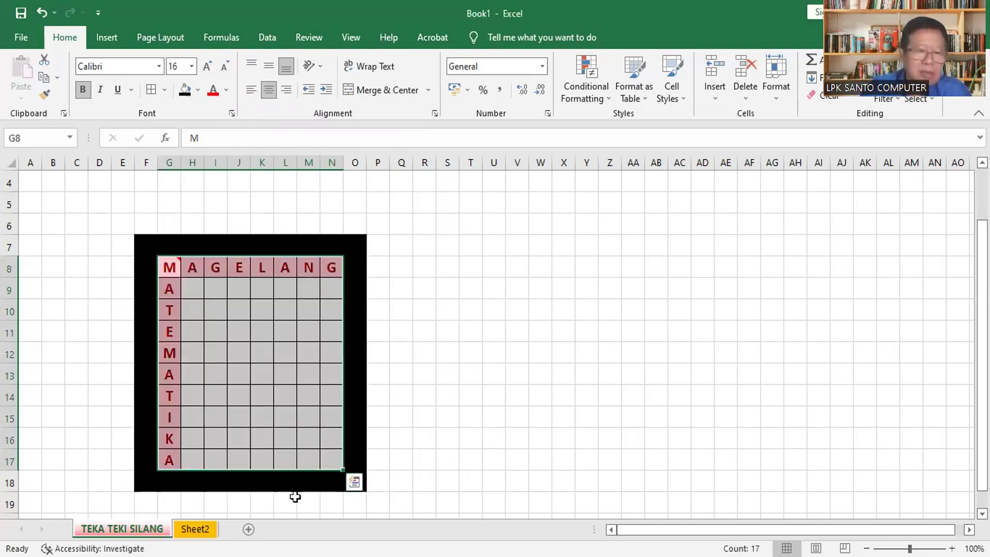
right_click(144, 524)
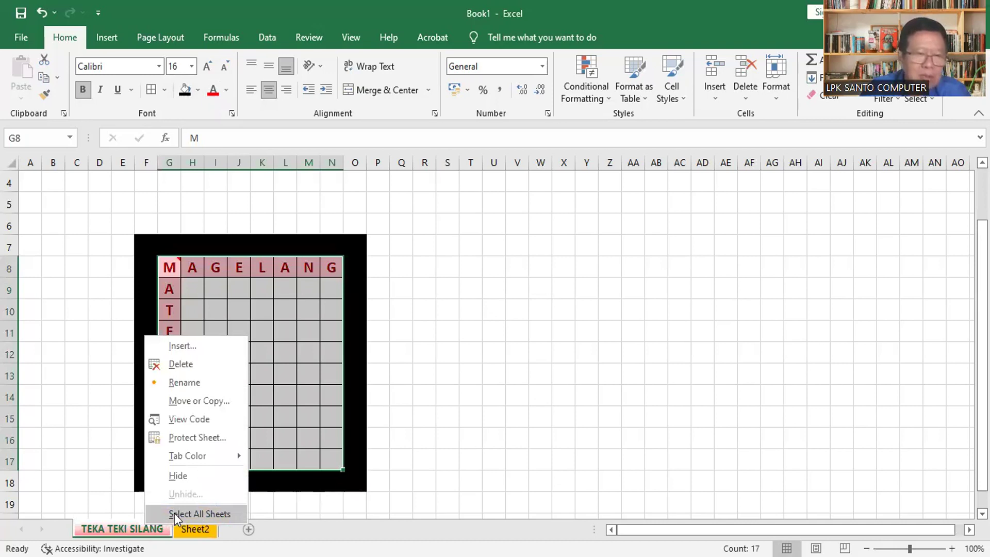
Step: Protect the sheet with Select locked cells unchecked, and turn off gridlines
click(317, 39)
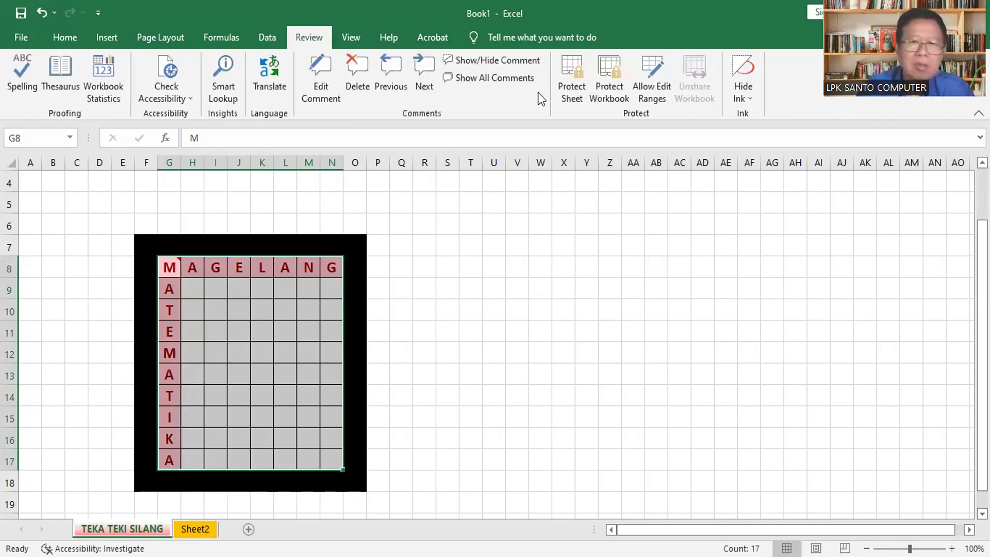
click(573, 83)
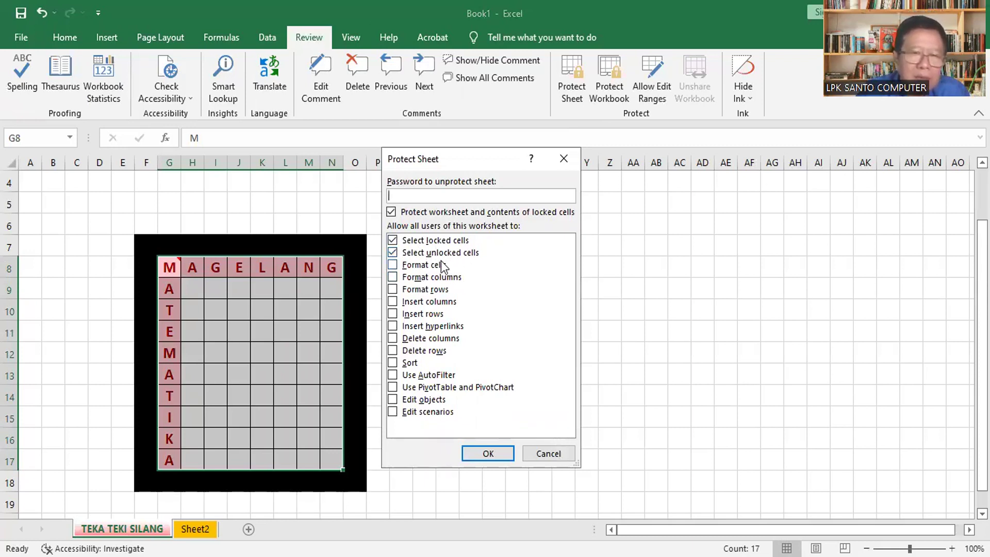
click(394, 243)
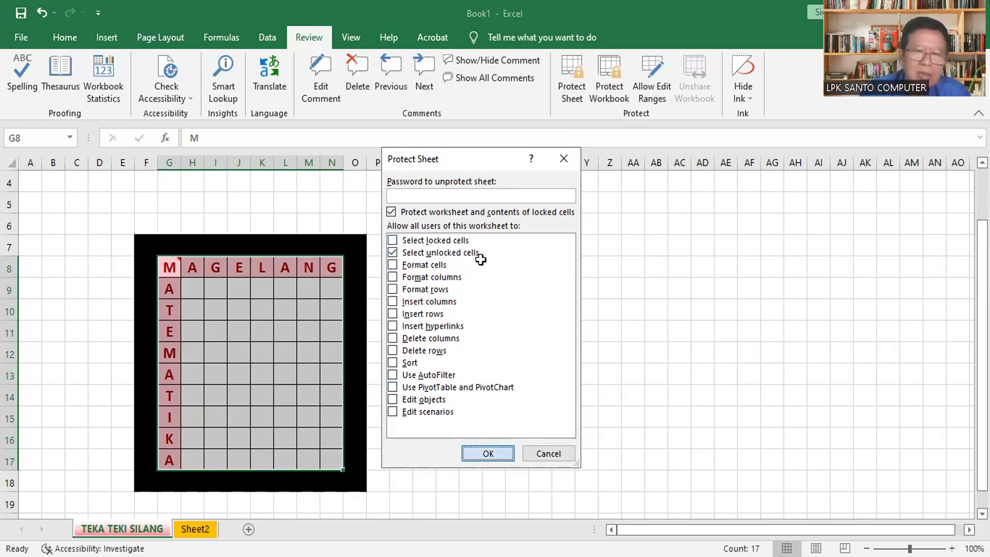
key(Return)
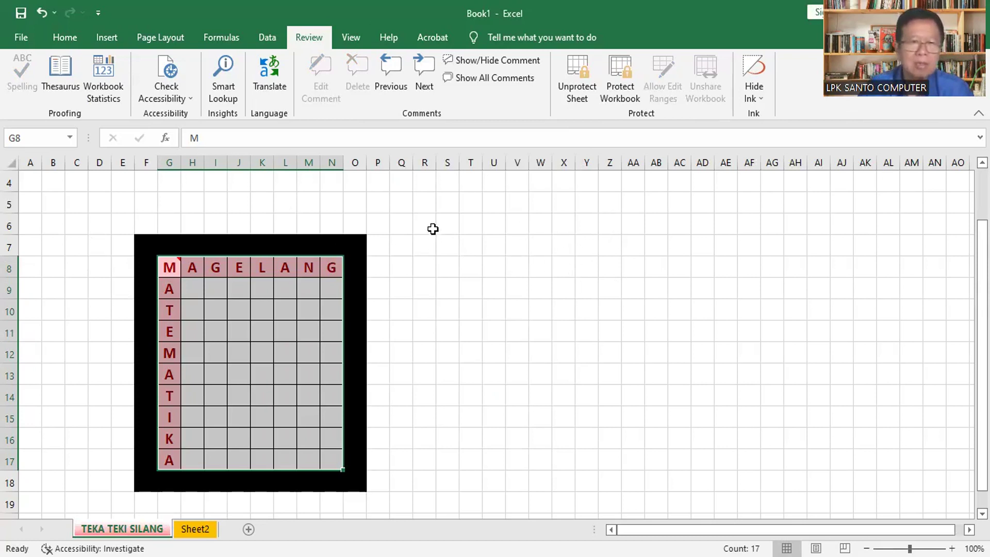
click(357, 39)
click(189, 91)
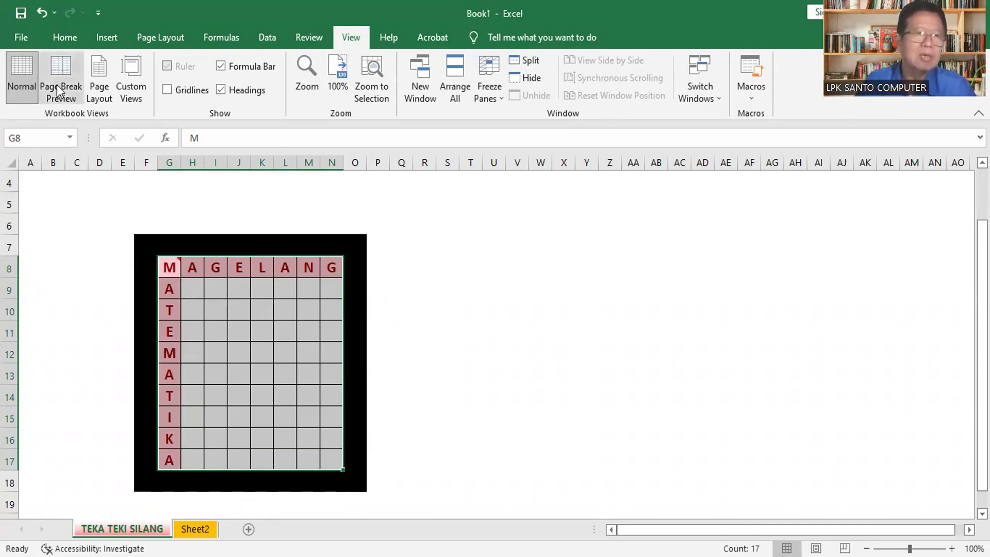
Step: Select G8:N17 and delete all the MAGELANG and MATEMATIKA letters
click(64, 38)
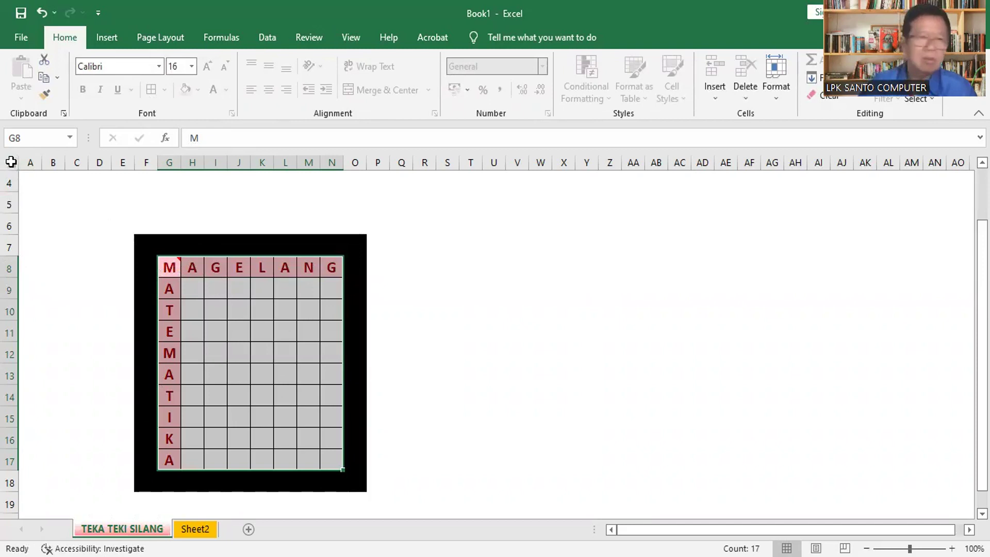
click(169, 267)
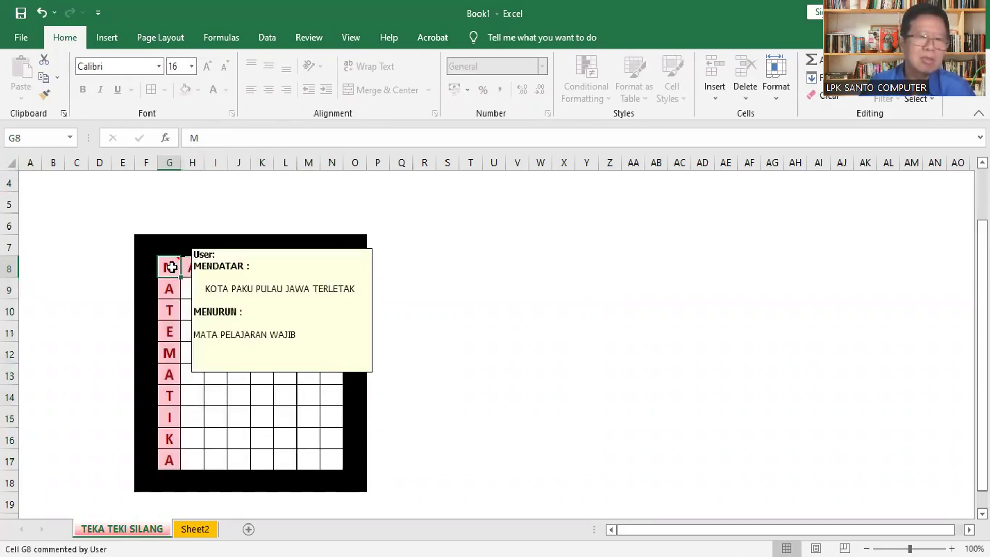
shift+click(327, 462)
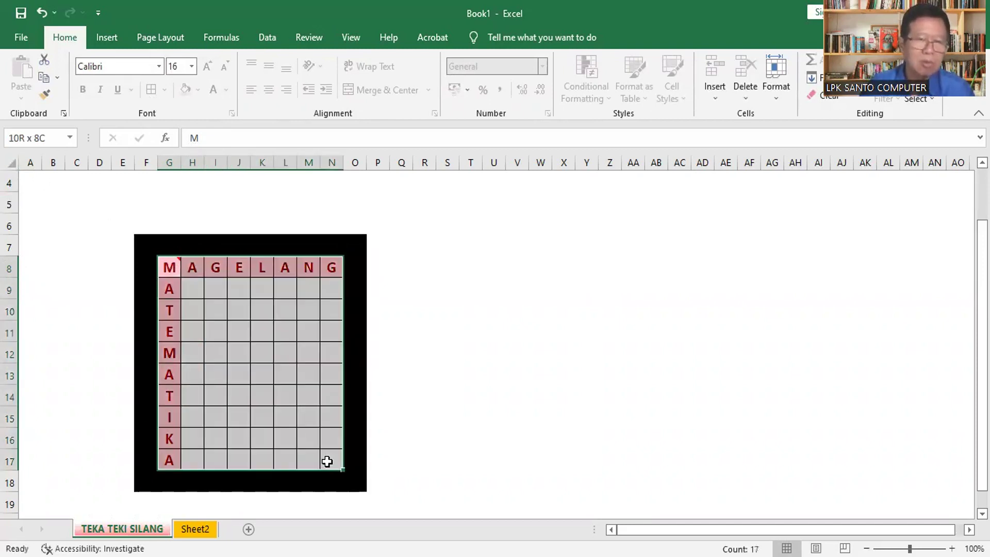
key(Delete)
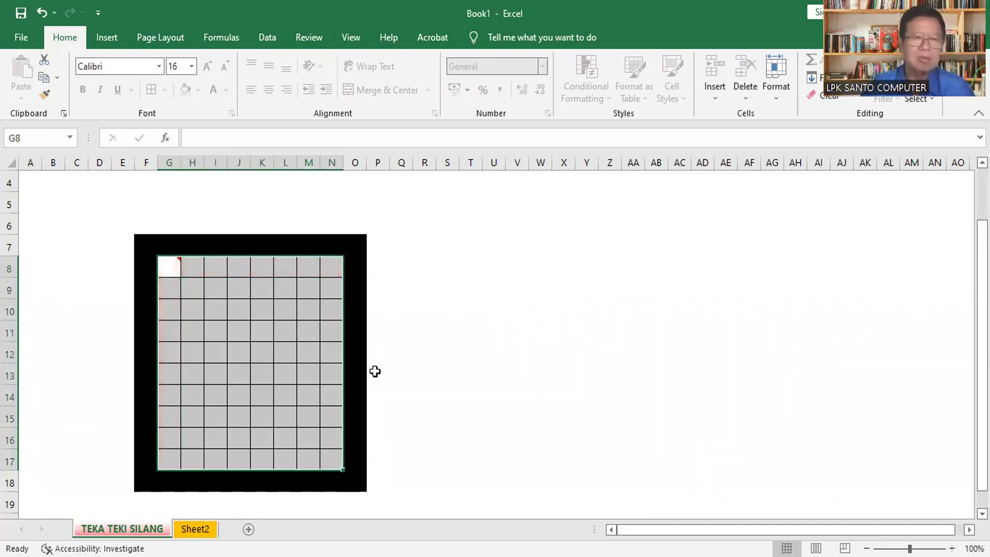
click(176, 265)
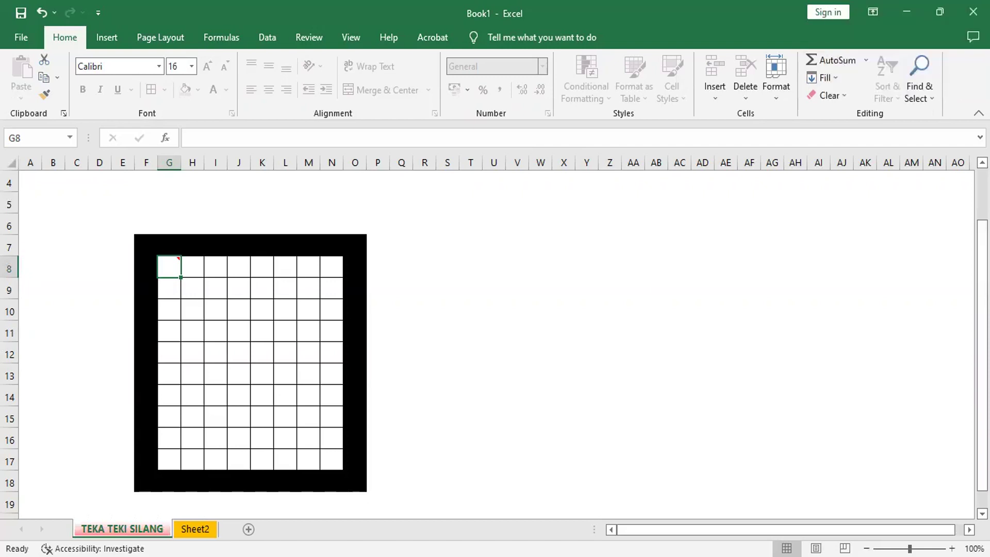
Step: Type the test letters X, A, B, E into cells G8 through J8
text(X)
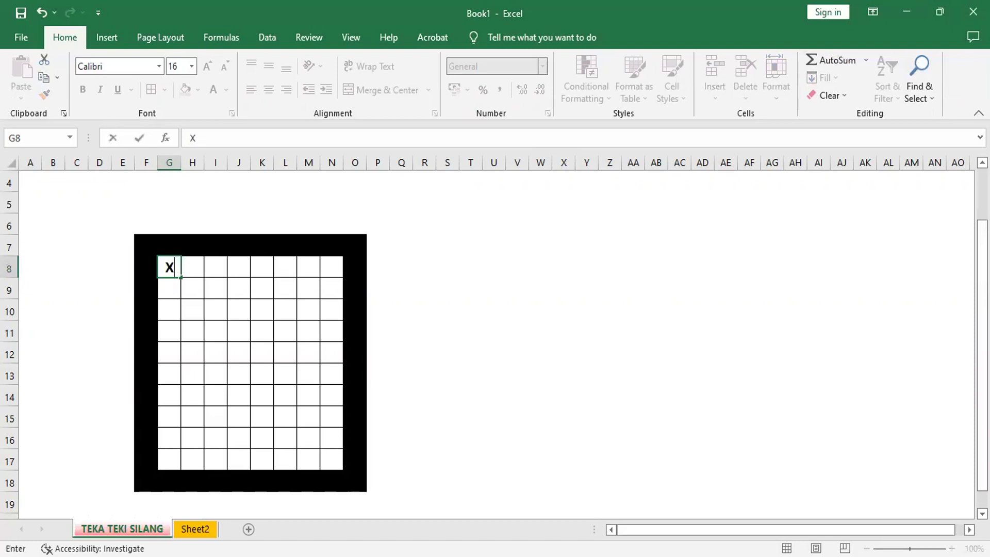
key(Return)
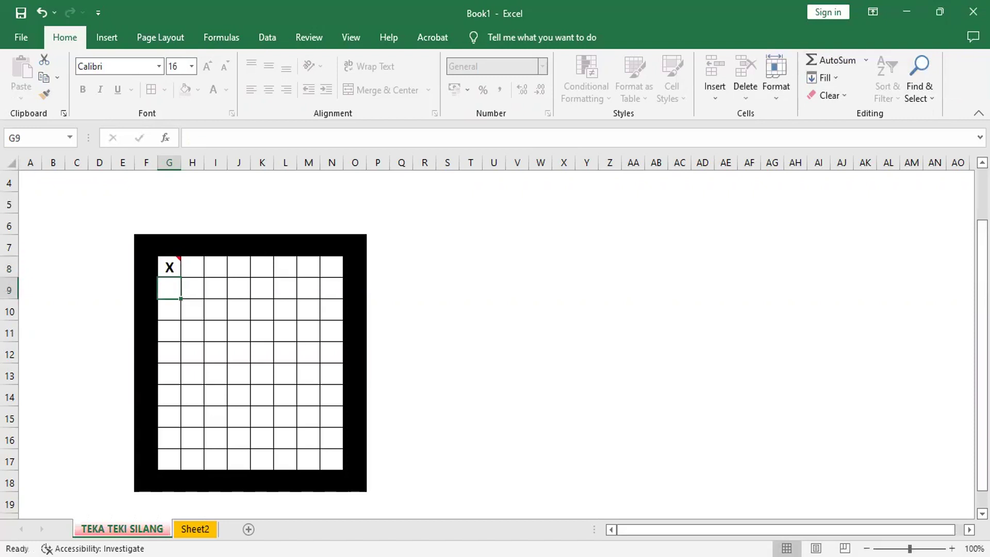
key(Up)
key(Right)
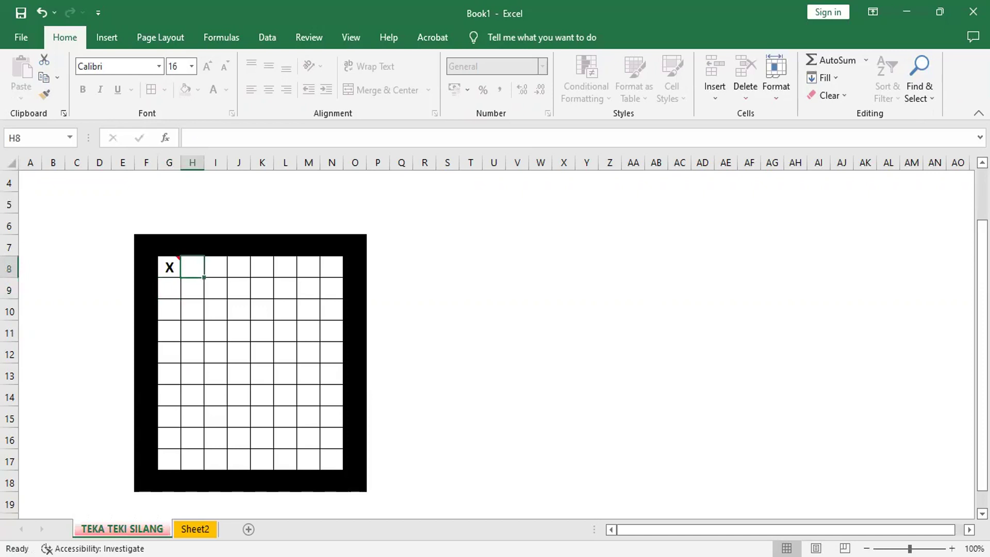
text(A)
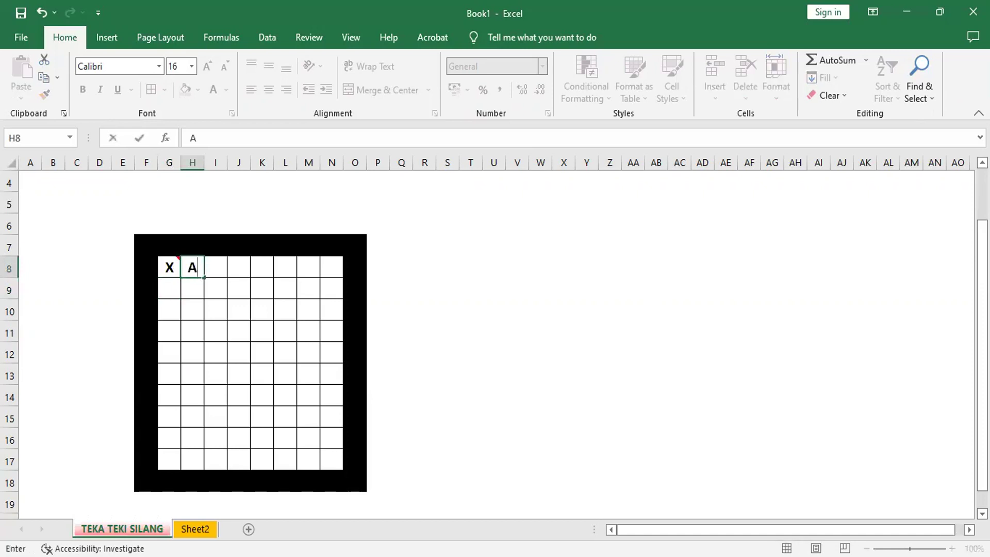
key(Right)
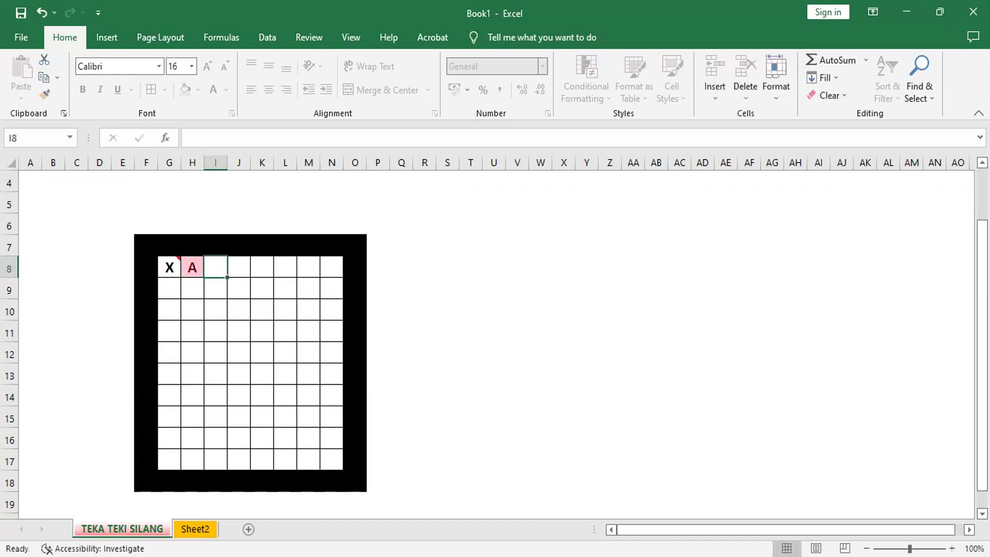
text(B)
key(Right)
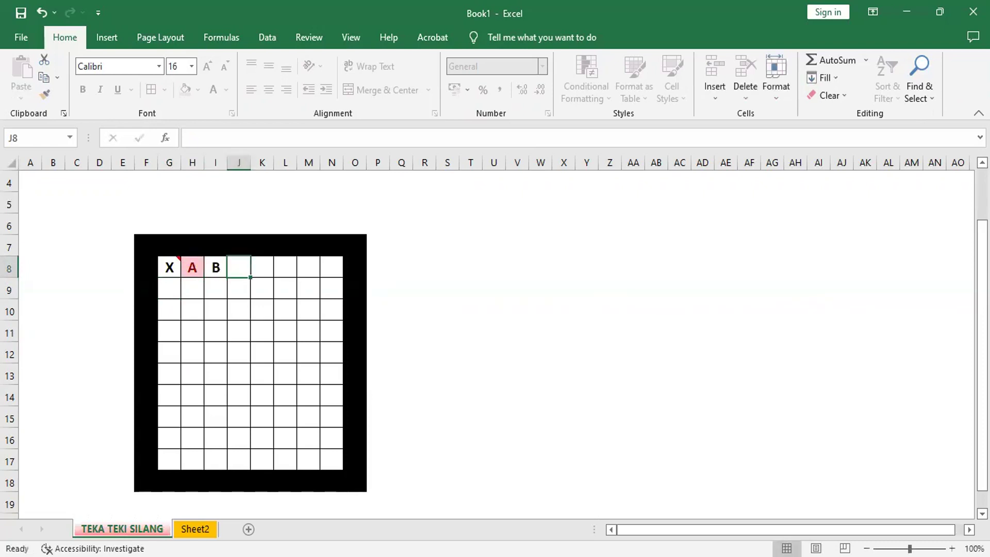
text(E)
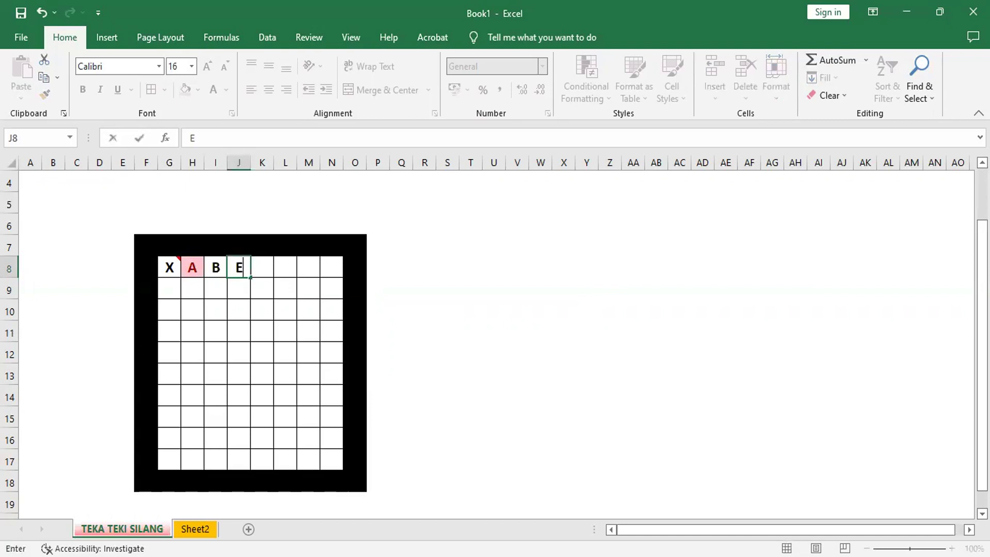
key(Right)
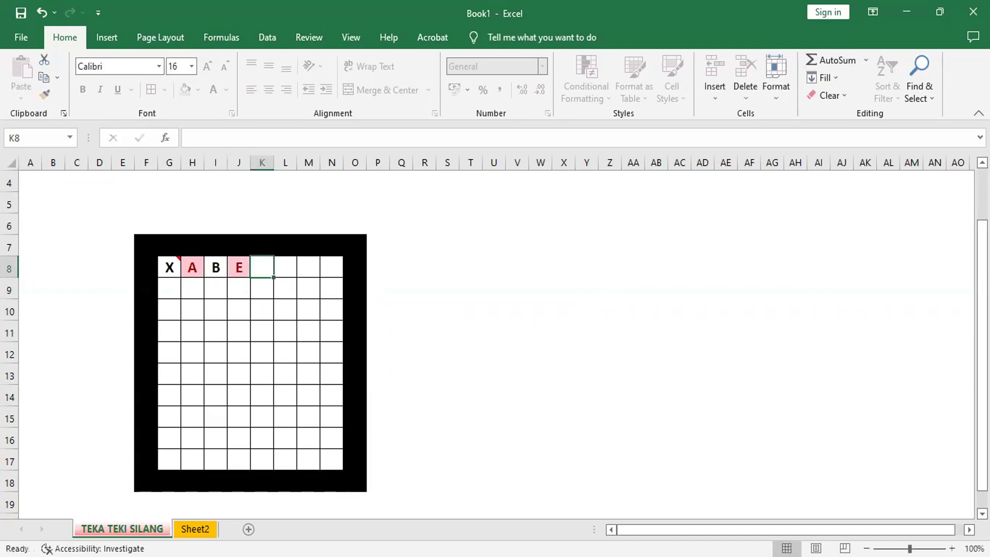
Step: Type L, E, N, V into K8 through N8, then switch to Sheet2
text(L)
key(Right)
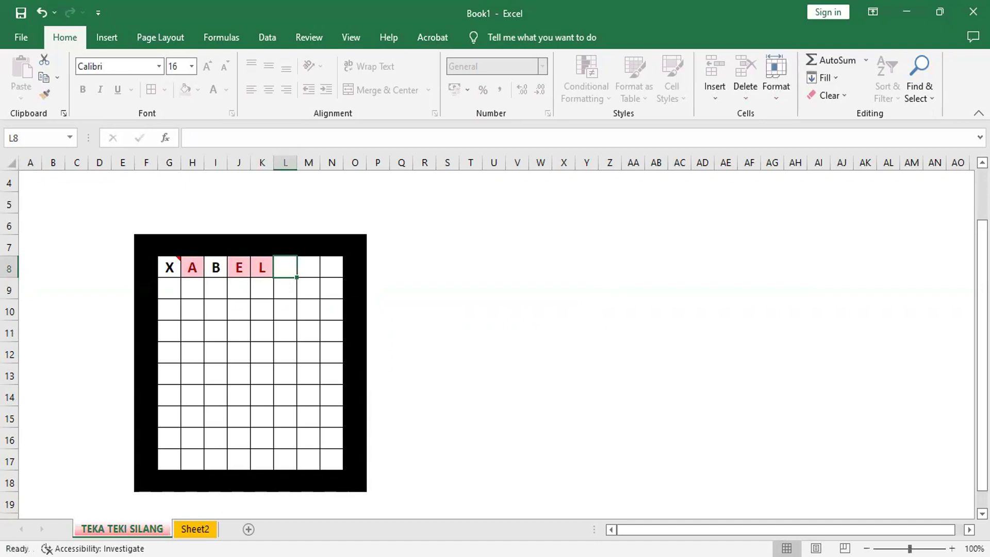
text(E)
key(Right)
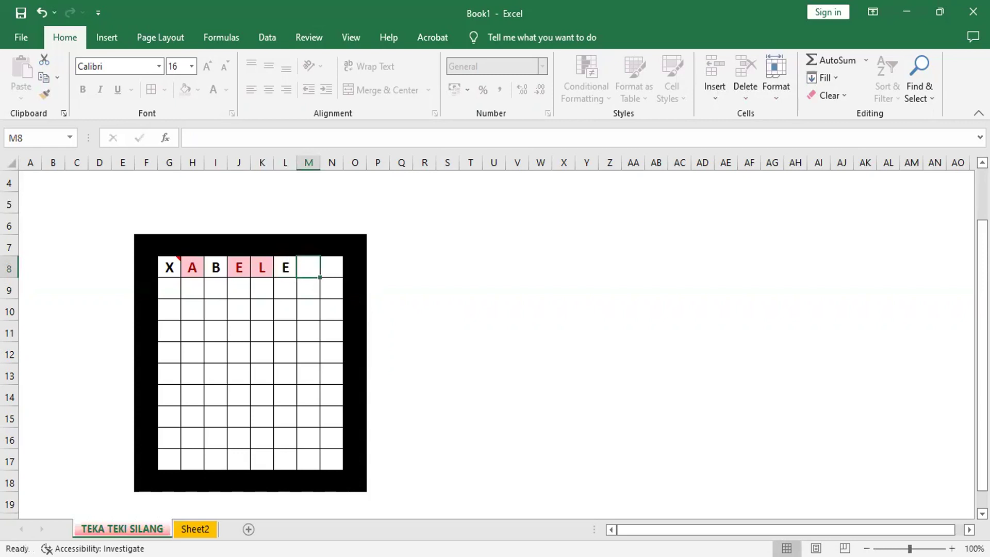
text(N)
key(Right)
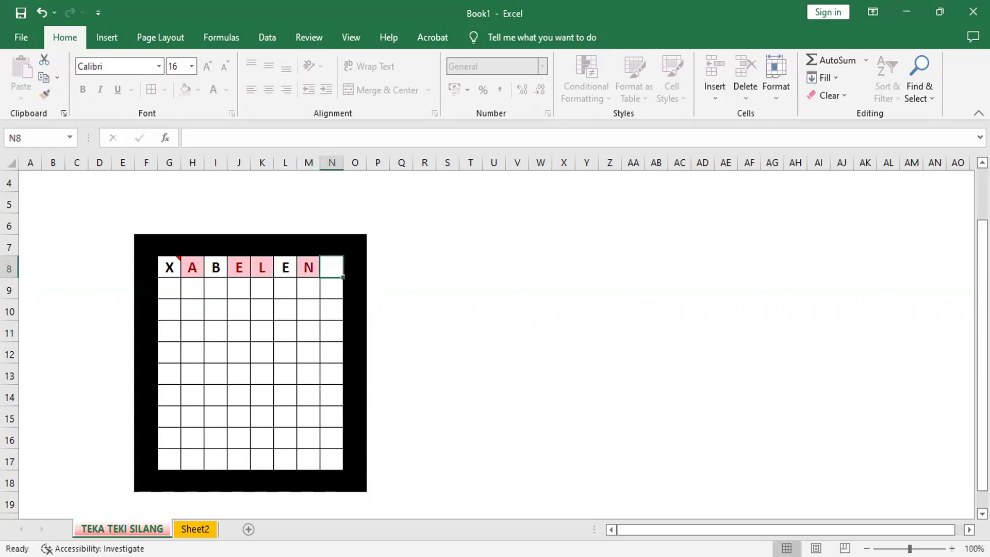
text(V)
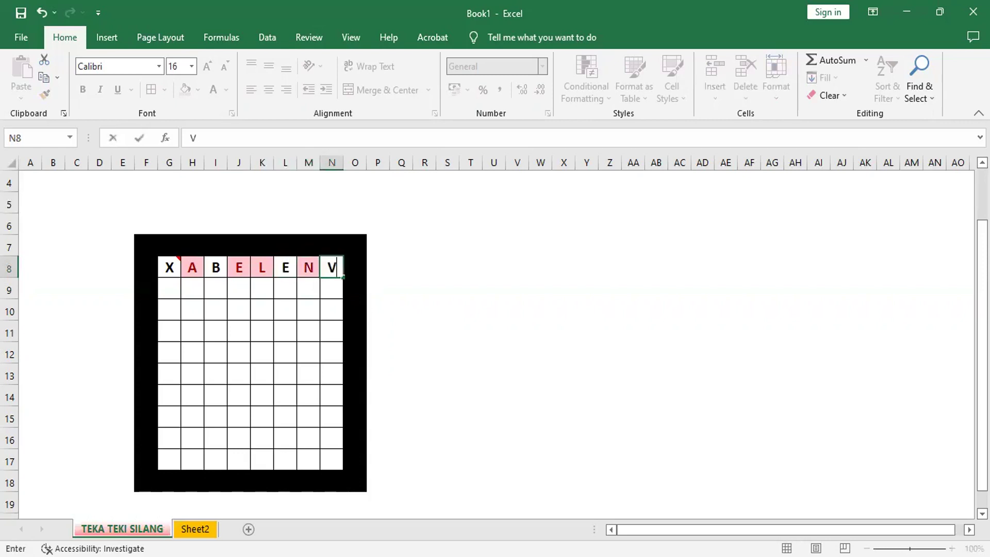
key(Return)
click(166, 268)
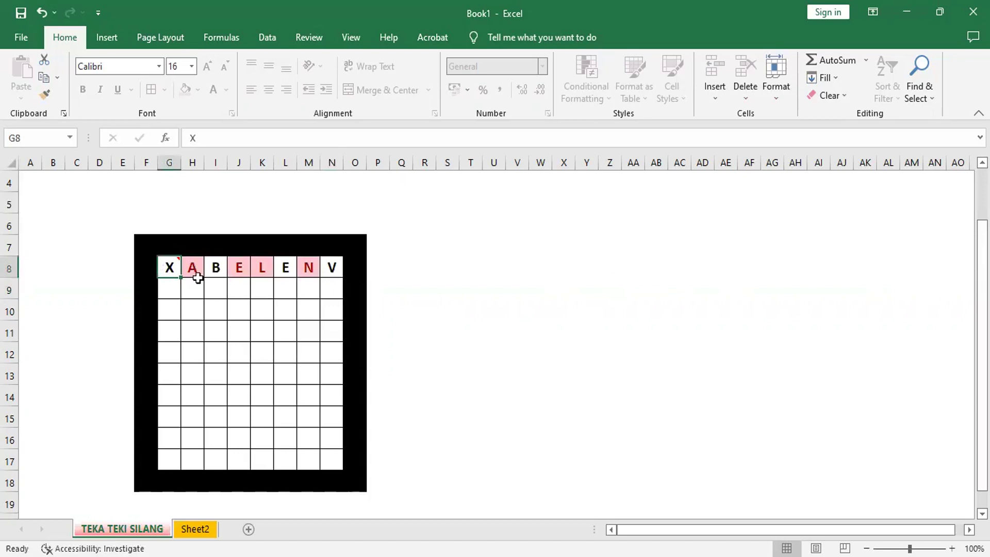
click(195, 529)
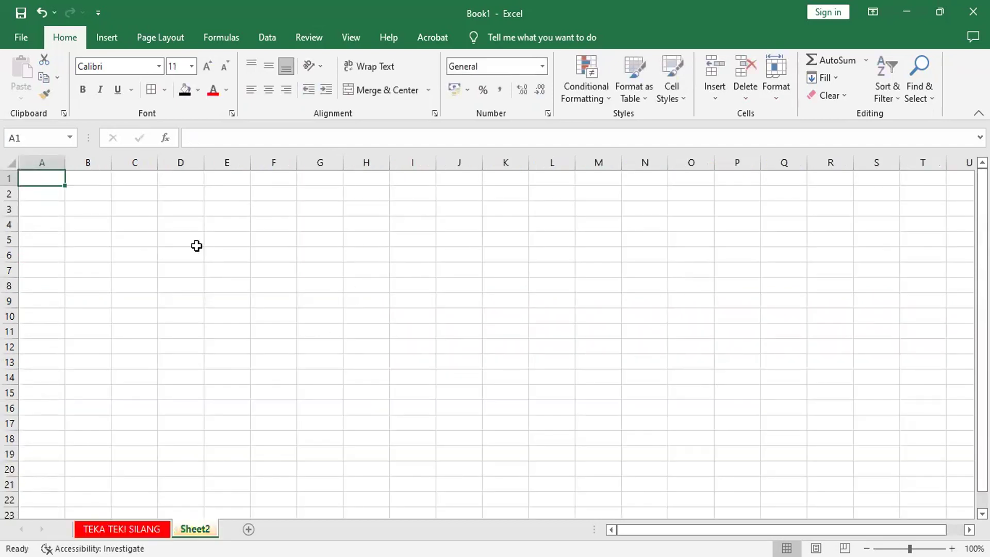
Step: Narrow every Sheet2 column to width 4.57 (37 pixels) and select cell H6
click(6, 161)
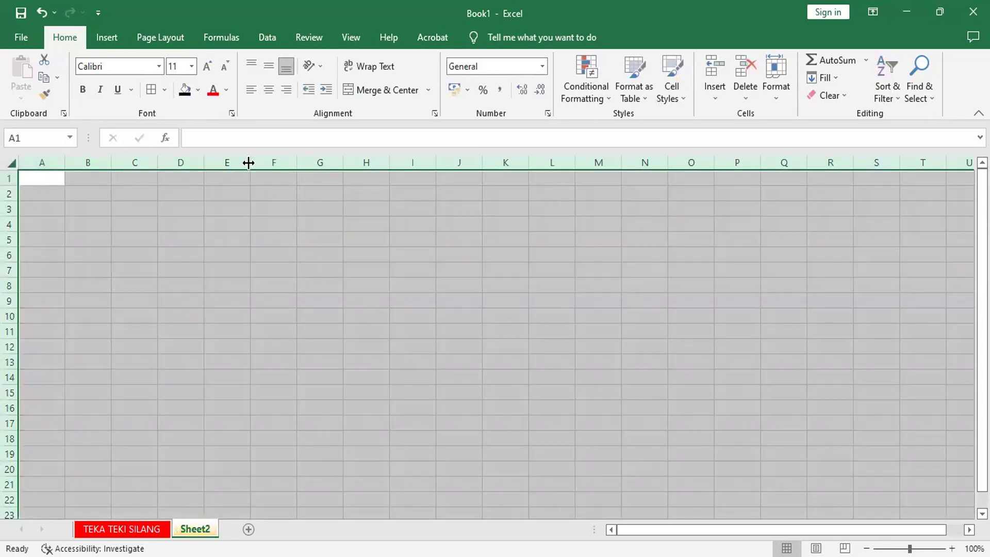
drag(248, 162, 228, 177)
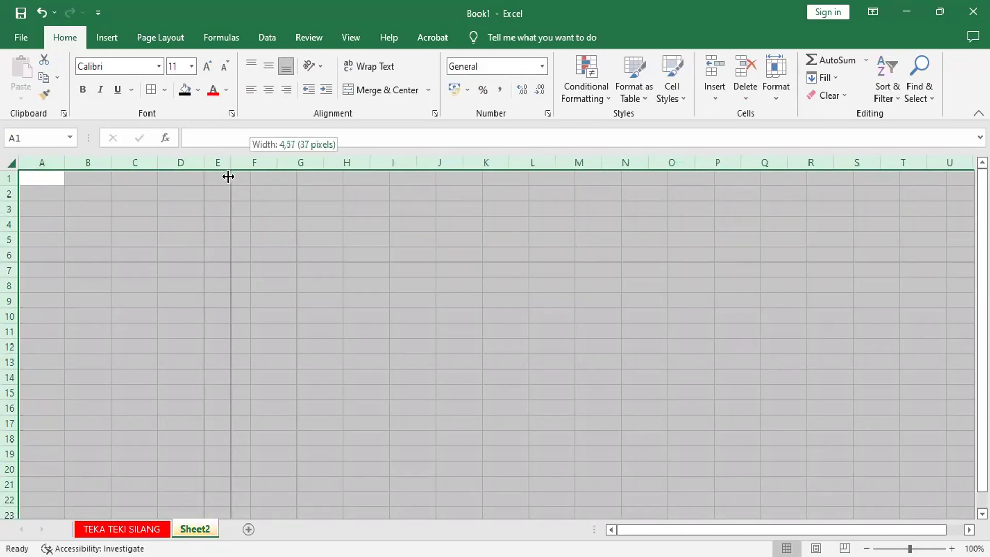
click(243, 268)
click(212, 254)
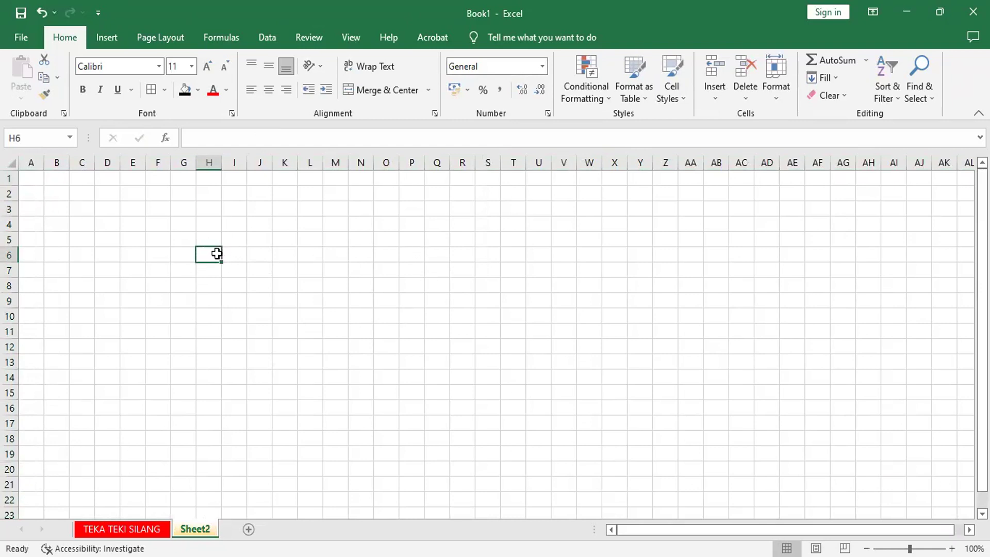
right_click(201, 256)
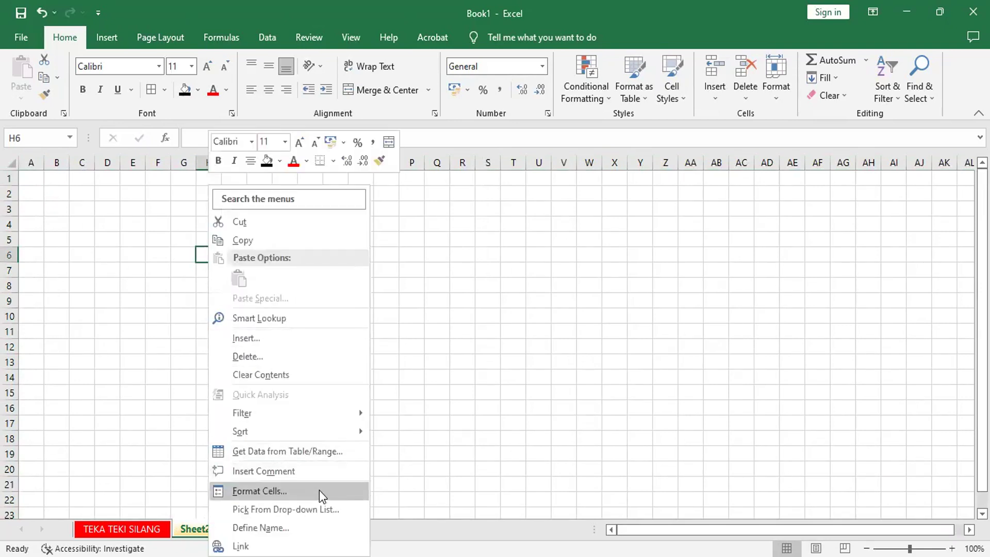
Step: Insert a comment on H6, replacing the author label with 'MENDATAR :'
click(301, 470)
drag(258, 245, 217, 240)
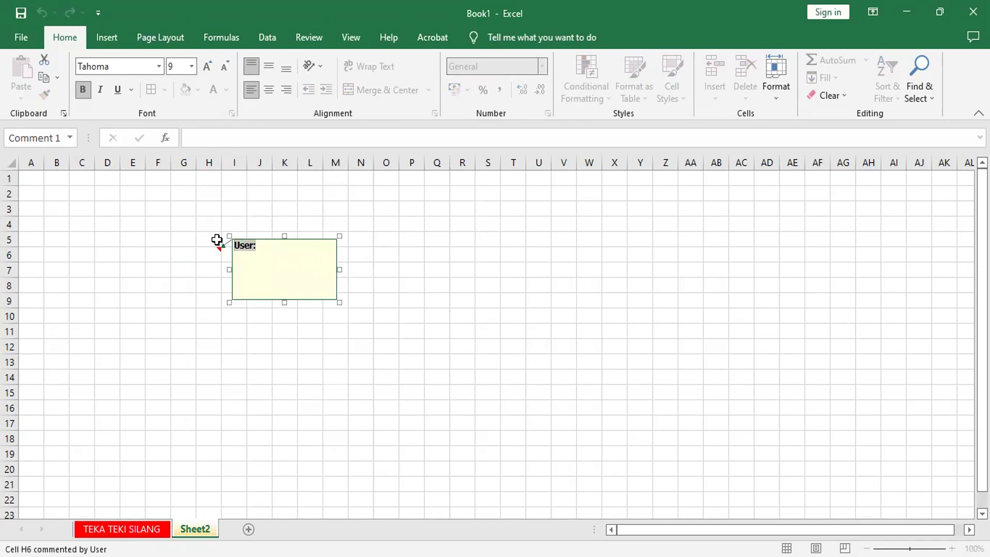
key(BackSpace)
text(MENDATAR :)
key(Return)
key(Return)
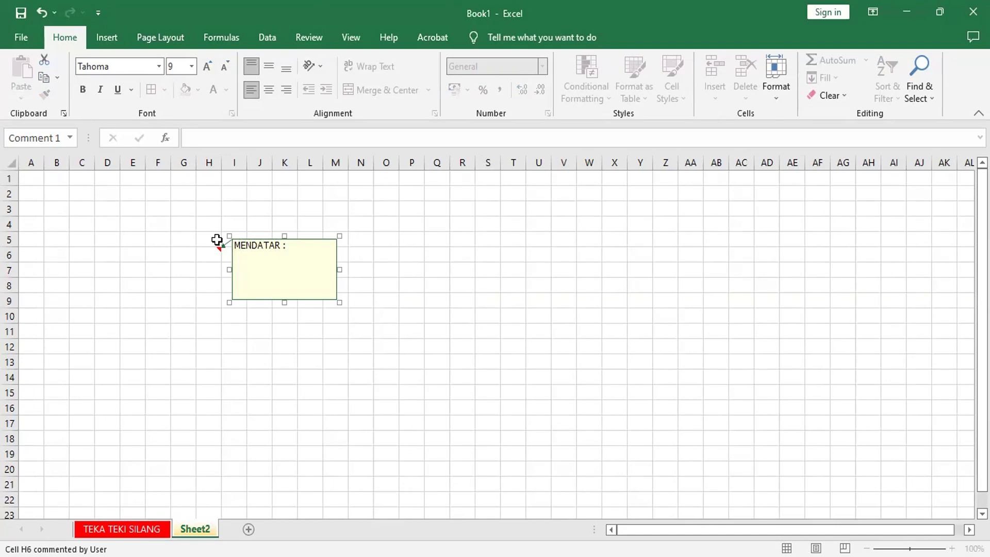
Step: Add the clue 'IBU KOTA PROPINSI JAWA TENGAH' and widen the comment box
text(IBU KOTA PROPINSI)
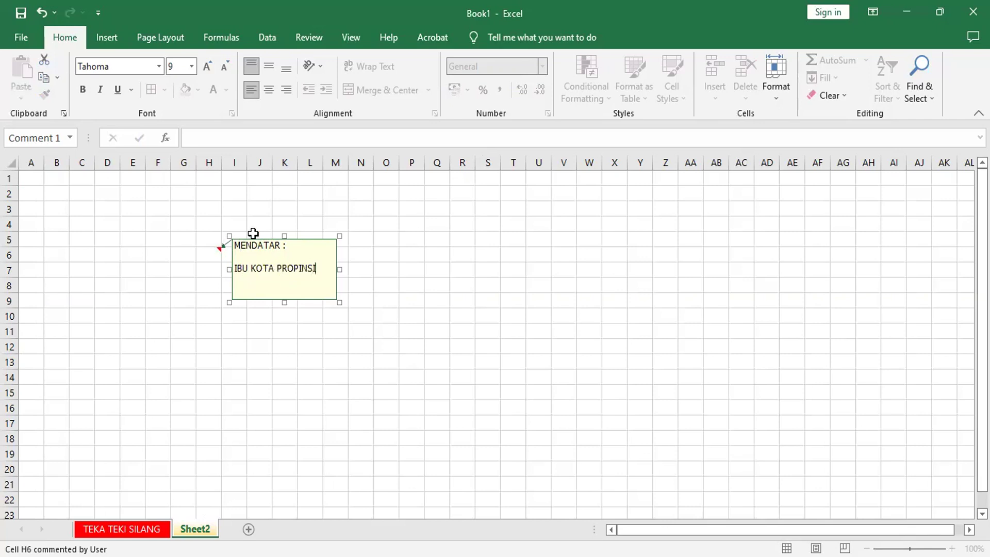
drag(340, 269, 477, 272)
key(Return)
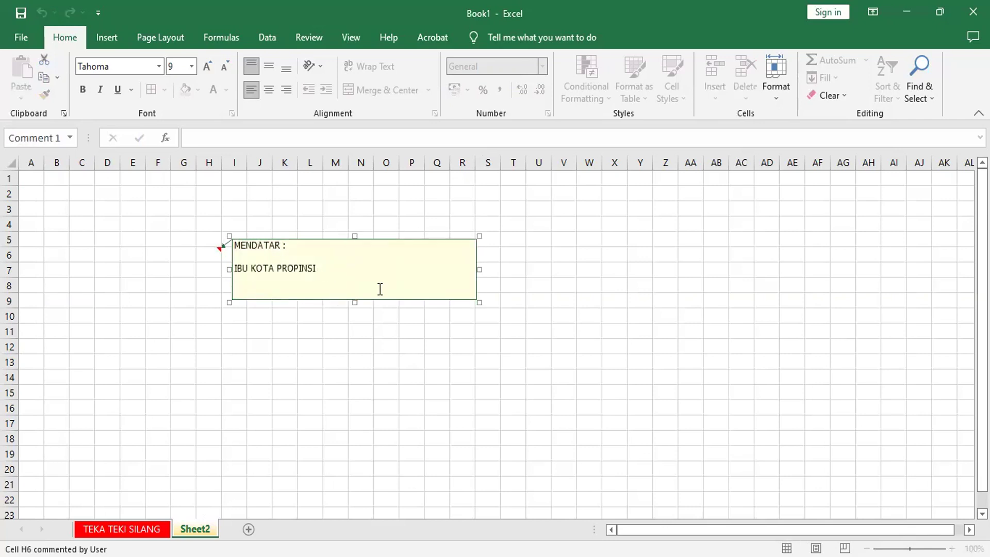
click(325, 270)
text(JAWA )
text(TENGAH)
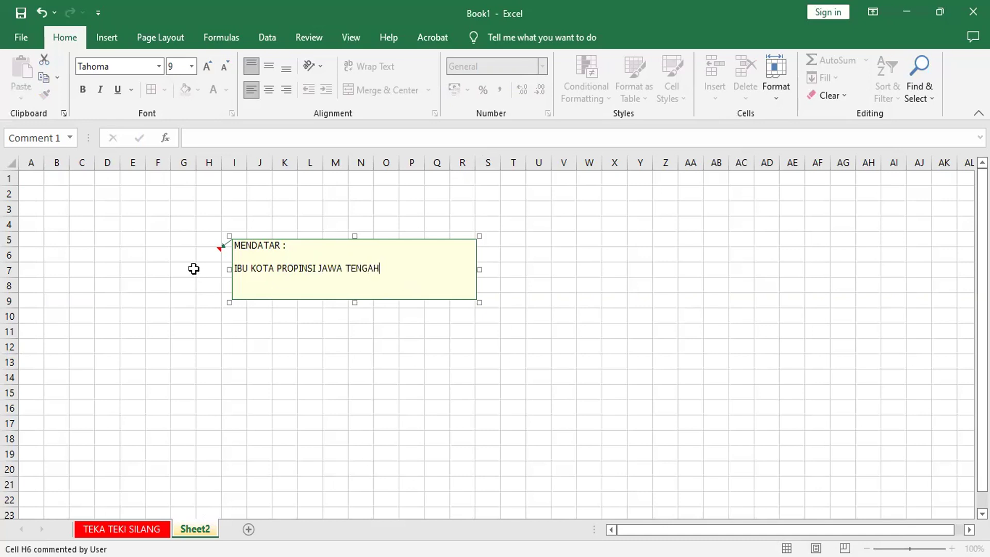
click(214, 255)
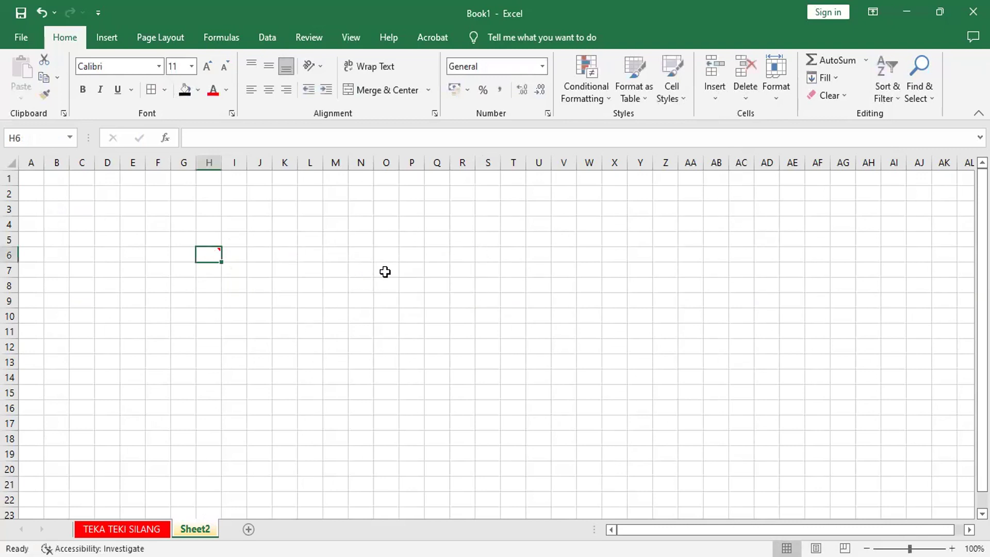
right_click(211, 256)
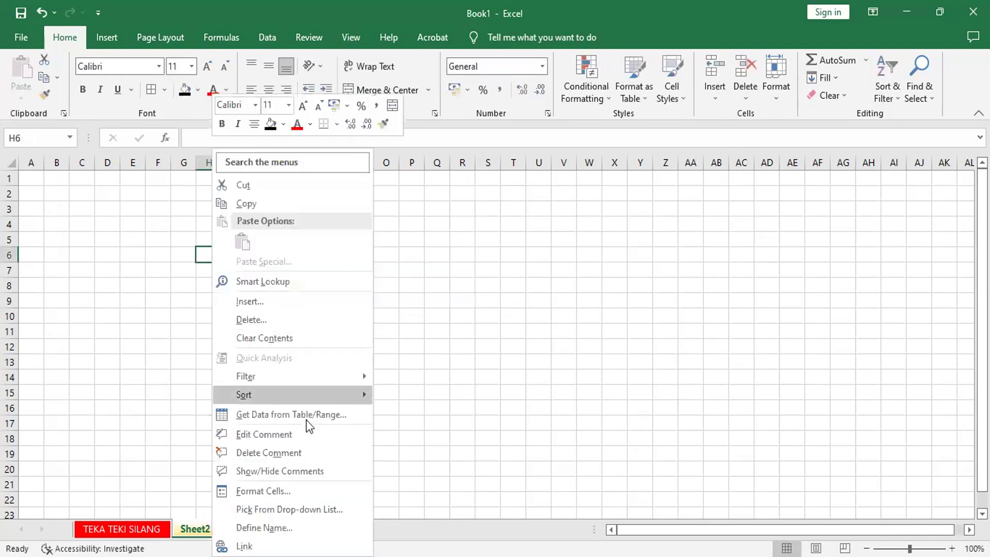
Step: Enlarge the H6 comment and add 'MENURUN :' with 'SALAH SATU PULAU BESAR DI INDONESIA'
click(278, 437)
drag(355, 302, 357, 366)
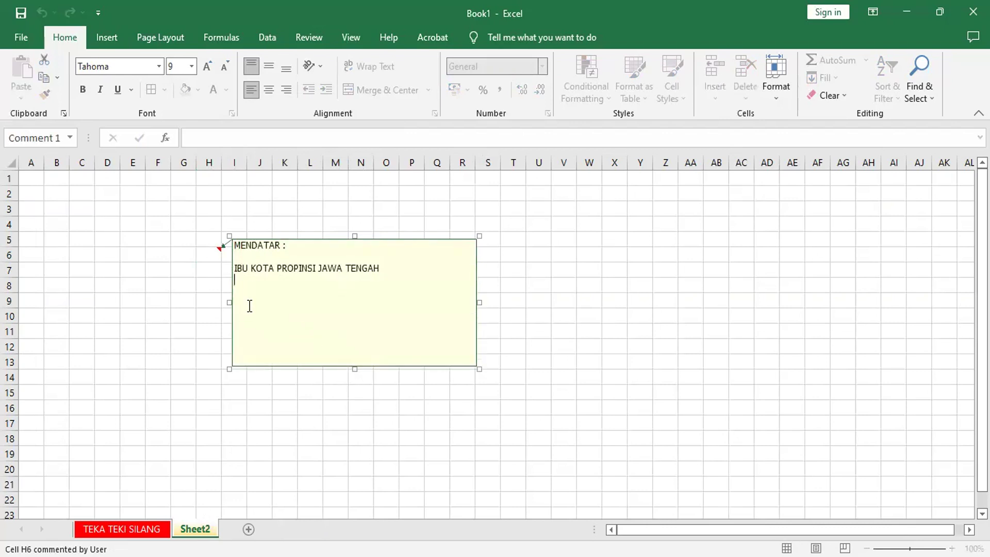
key(Return)
text(MENURUN :)
key(Return)
key(Return)
text(PULAU)
key(BackSpace)
key(BackSpace)
key(BackSpace)
key(BackSpace)
key(BackSpace)
text(SALAH SATU PULA)
text(U BESAR DI INDONESIA)
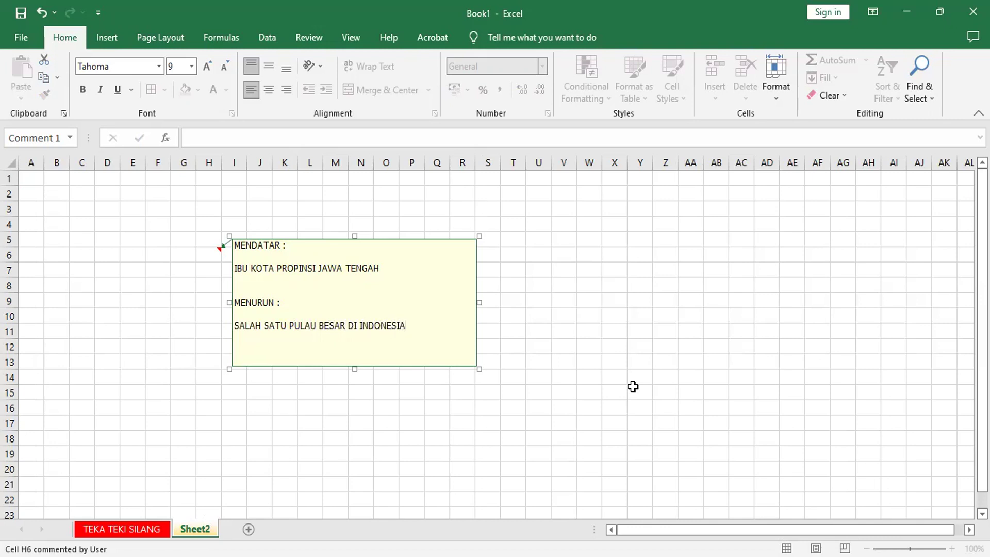
click(590, 340)
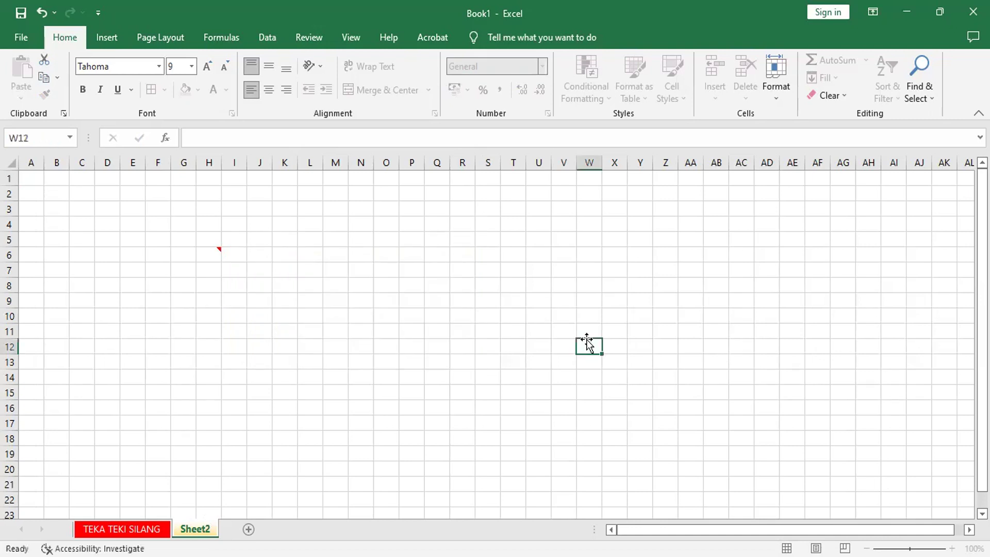
Step: Type SEMARANG letter by letter across row 6 starting at H6
click(216, 254)
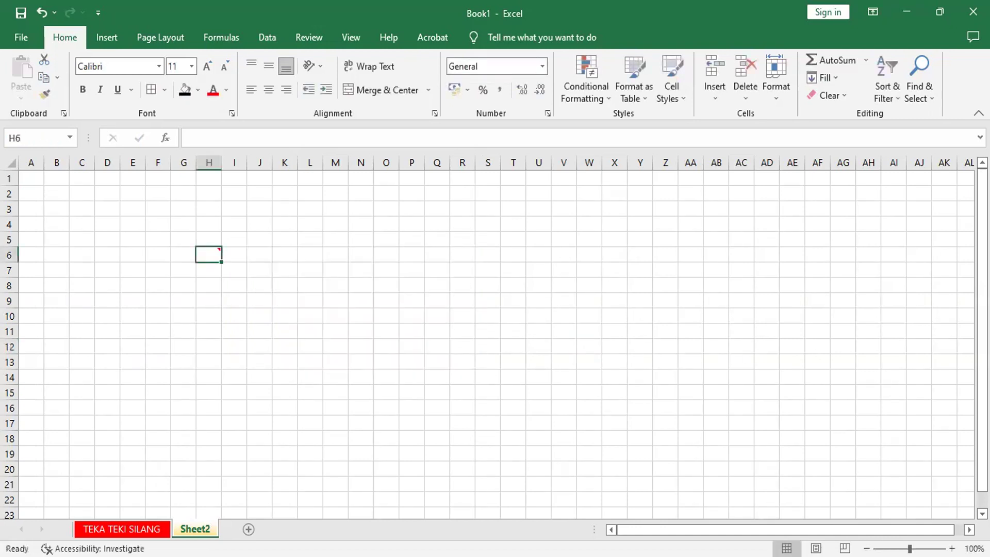
text(S)
key(Right)
text(E)
key(Right)
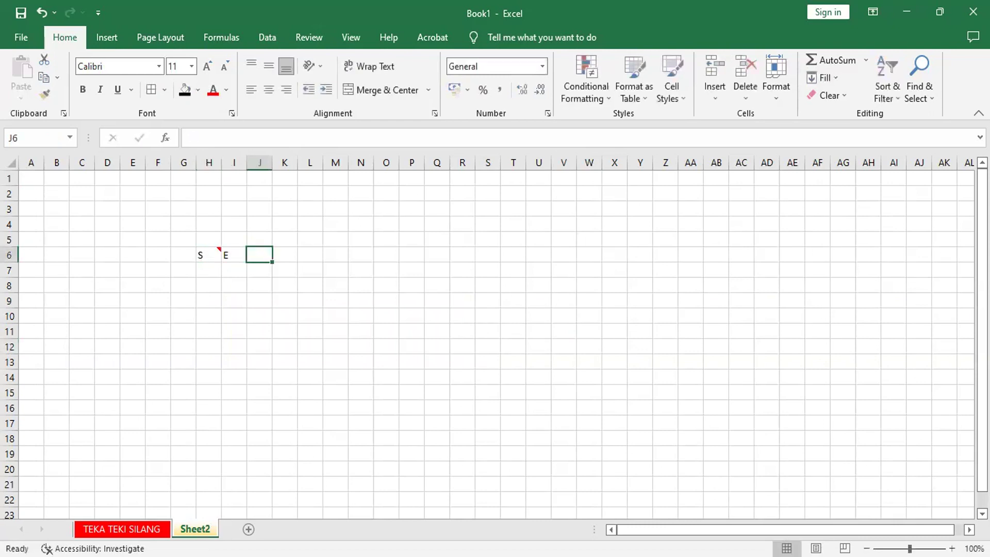
text(M)
key(Right)
text(A)
key(Right)
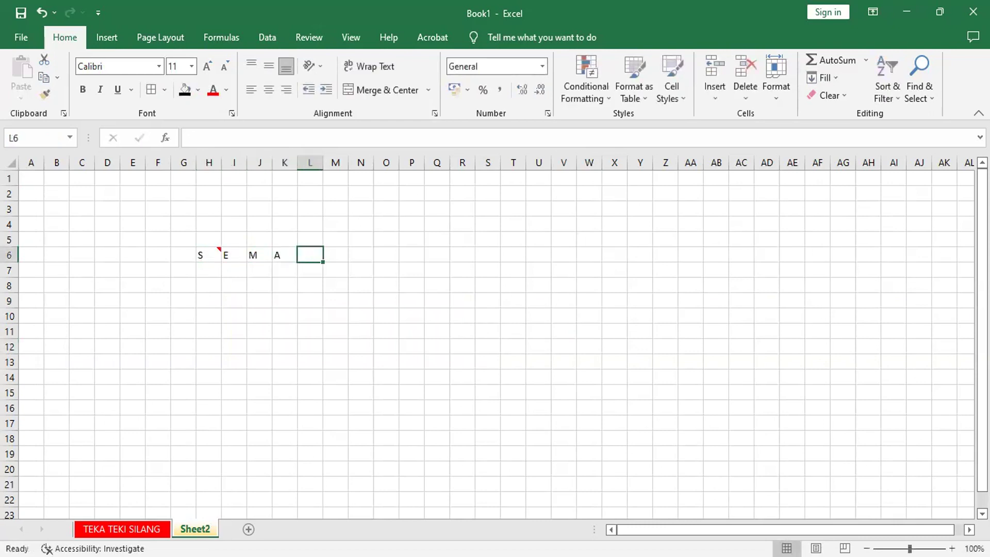
text(R)
key(Right)
text(A)
key(Right)
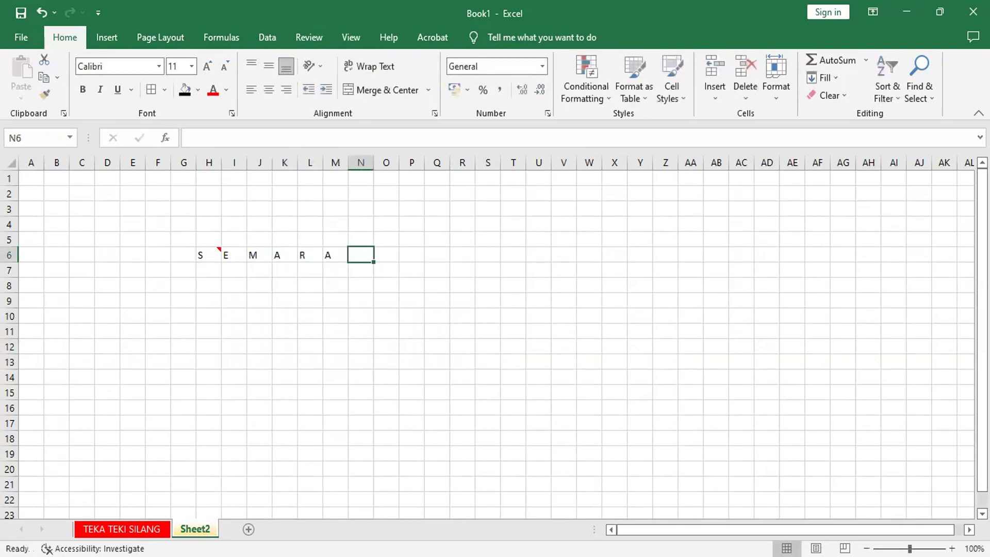
text(N)
key(Right)
text(G)
key(Return)
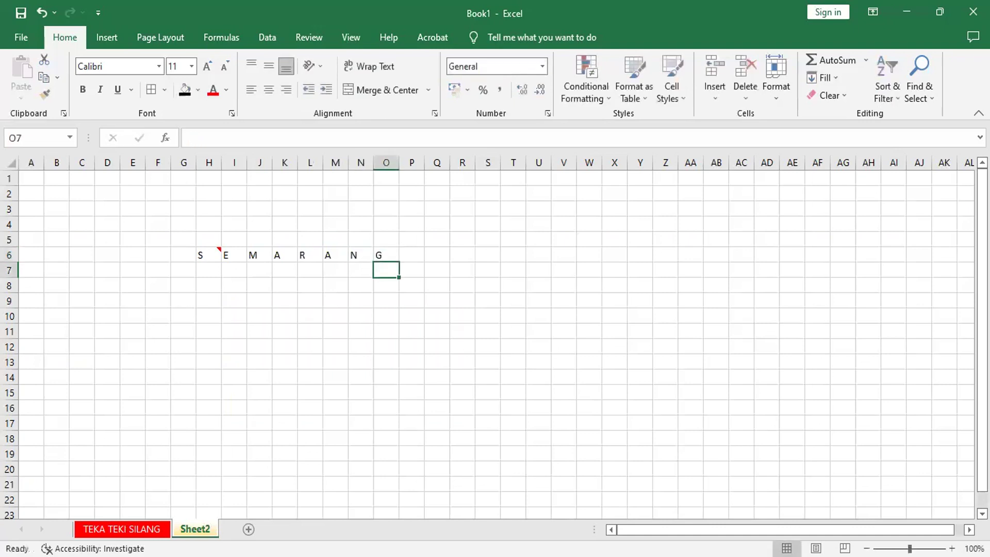
Step: Type U, L, A, W, E, S, I down H7:H13 to spell SULAWESI
click(210, 268)
text(U)
key(Return)
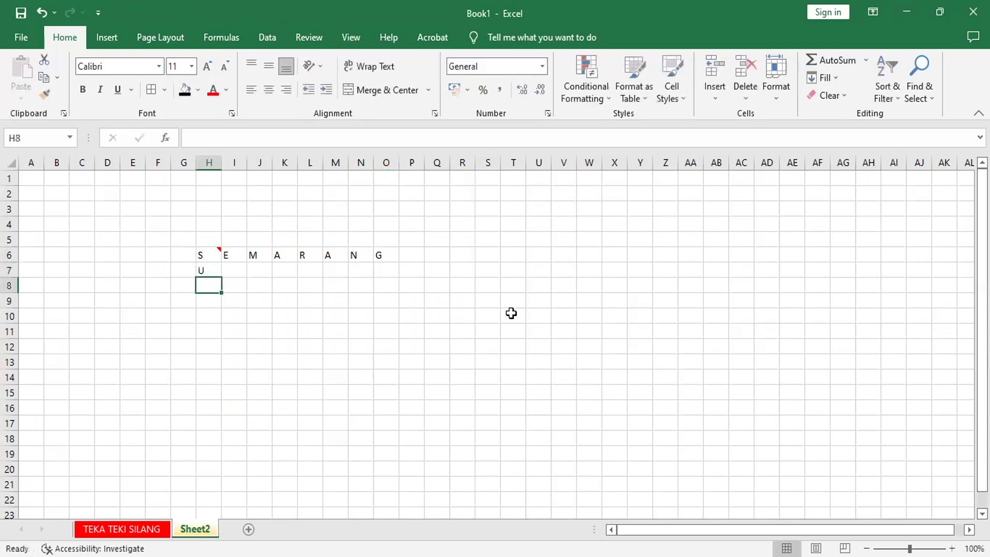
text(L)
key(Return)
text(A)
key(Return)
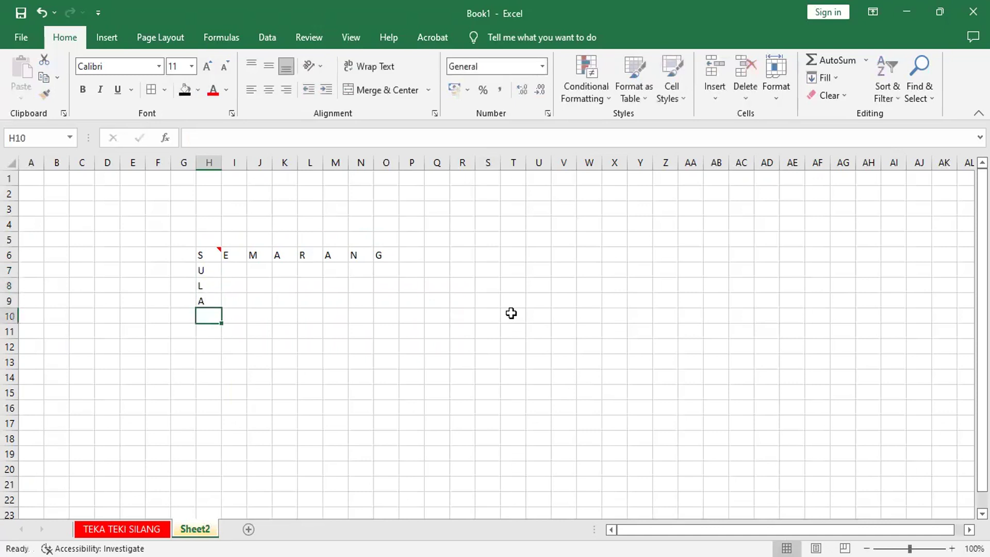
text(W)
key(Return)
text(E)
key(Return)
text(S)
key(Return)
text(I)
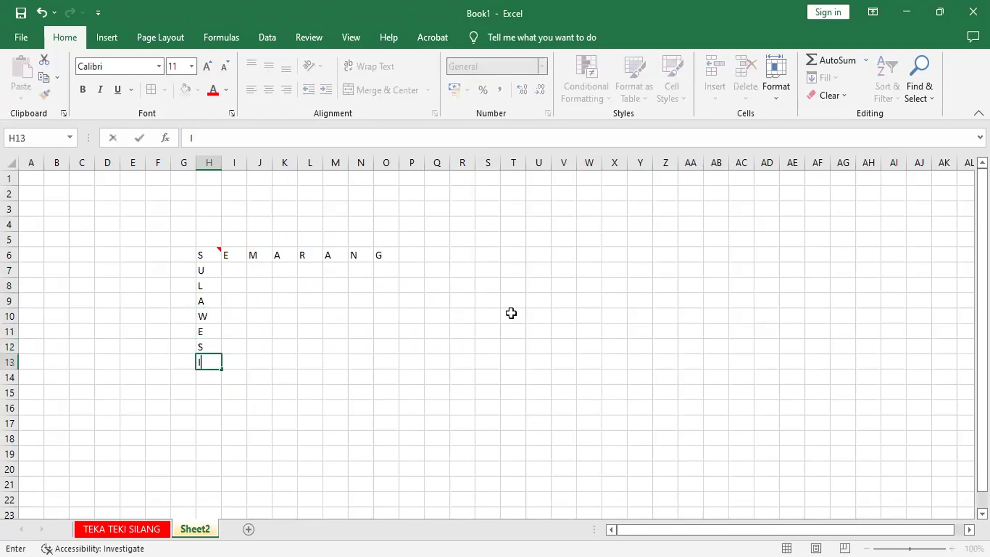
key(Return)
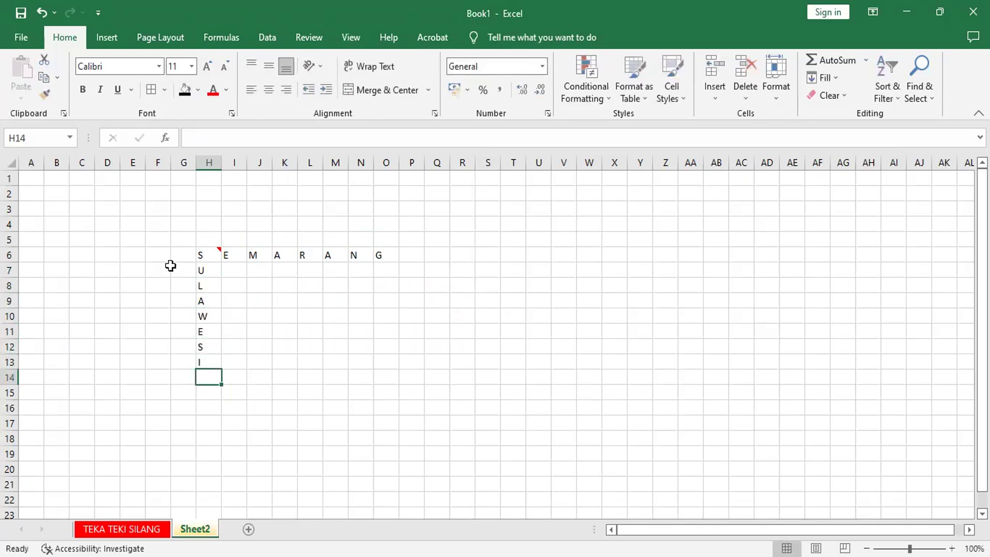
click(8, 163)
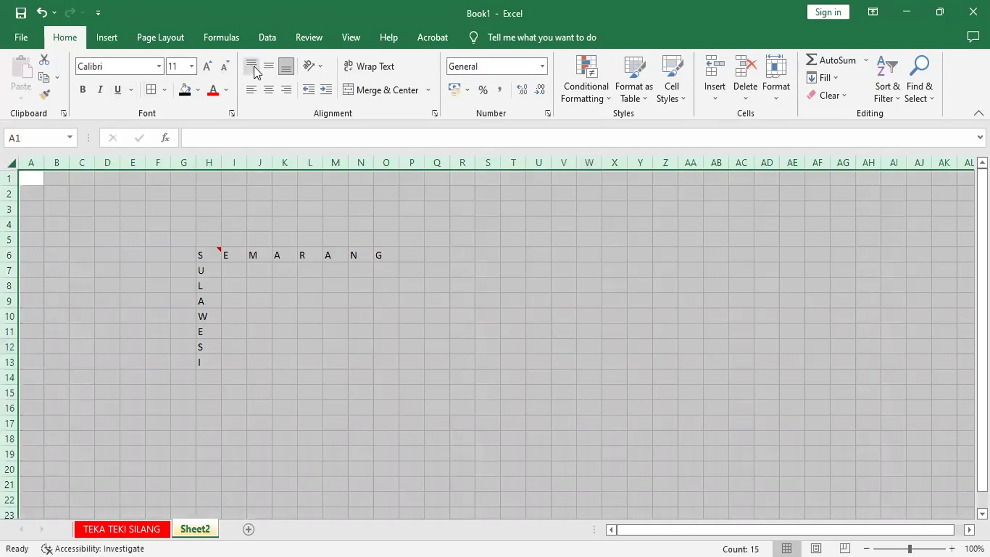
Step: Raise Sheet2's font size to 18 and centre the SEMARANG and SULAWESI letters in their cells
click(212, 66)
click(212, 66)
click(212, 66)
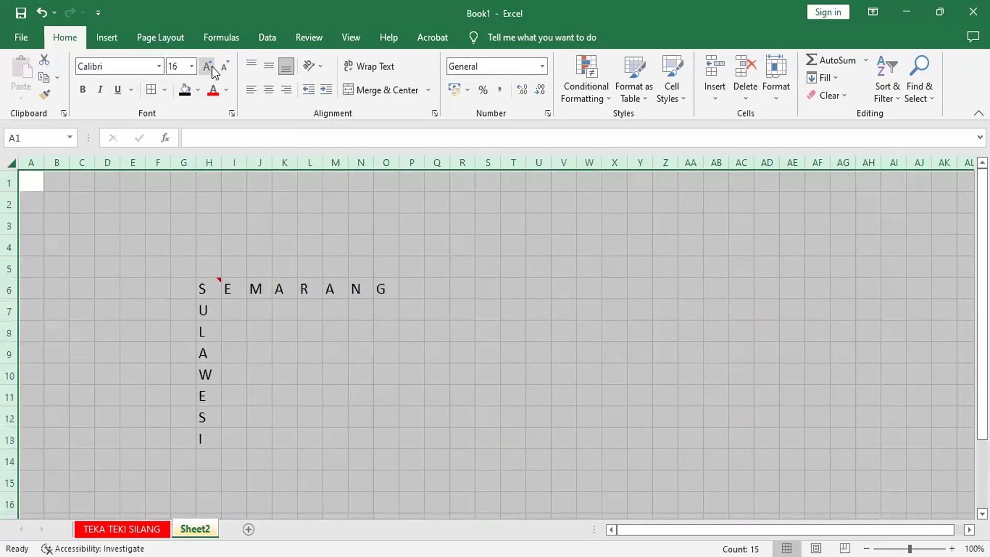
click(212, 66)
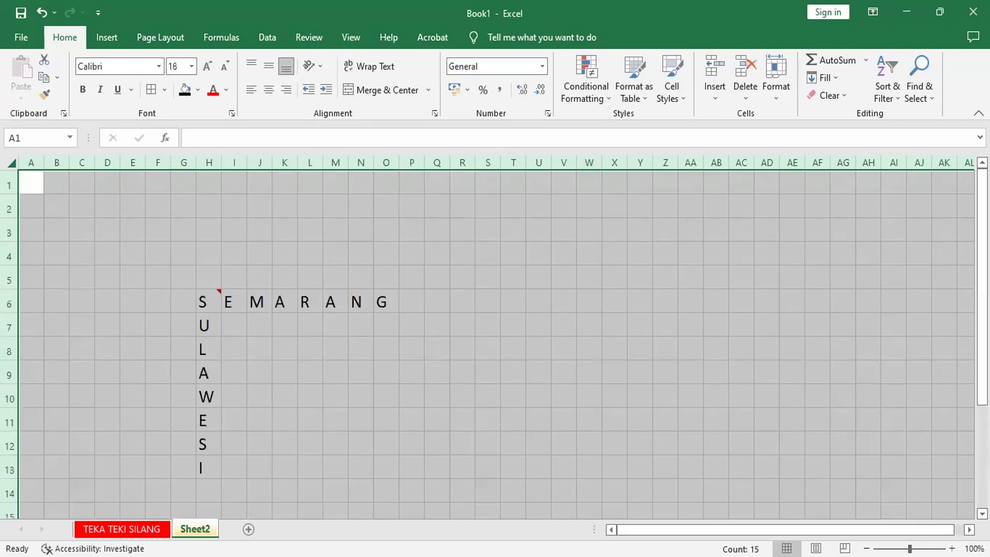
scroll(682, 380, down, 2)
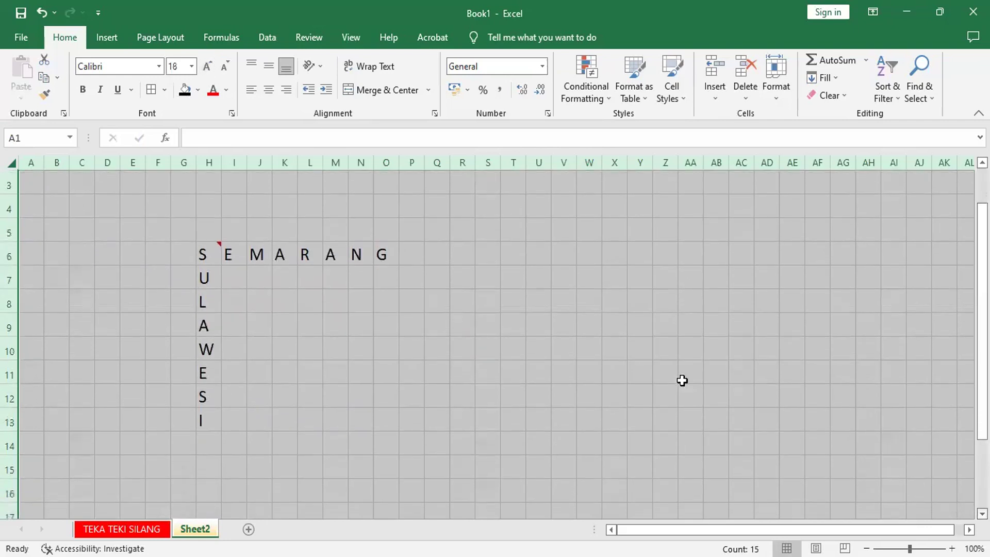
click(269, 91)
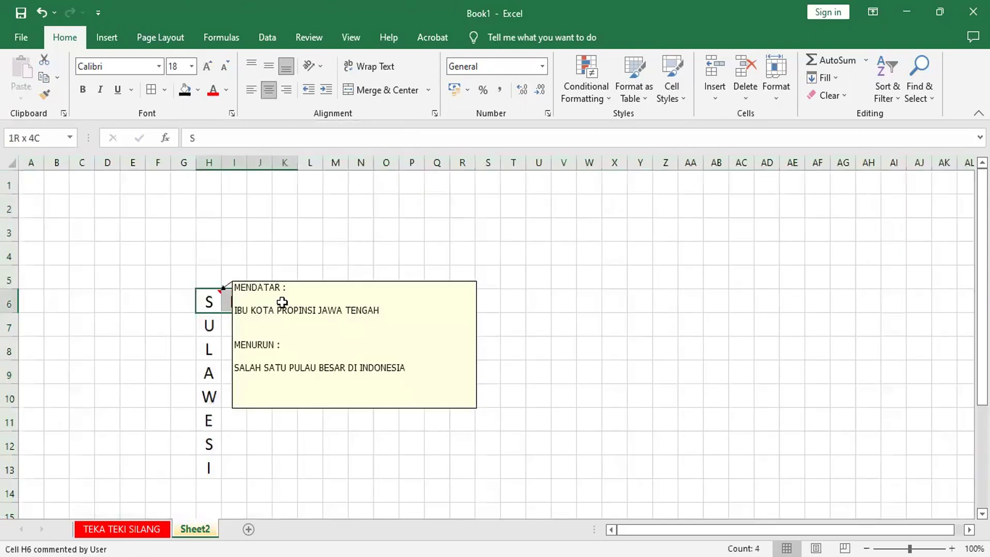
Step: Apply All Borders to the 8-by-8 crossword grid H6:O13
drag(207, 302, 285, 302)
click(690, 301)
drag(204, 310, 355, 380)
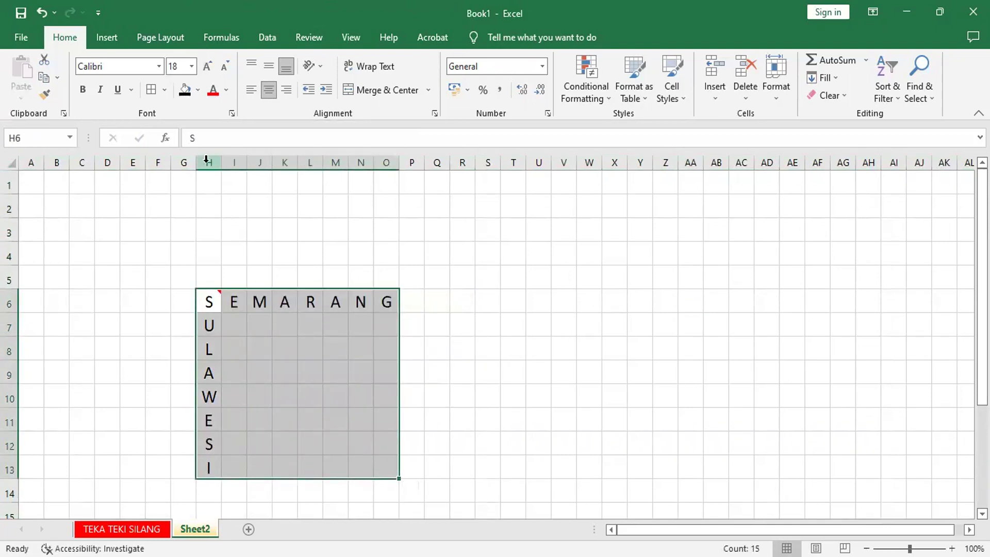
click(151, 91)
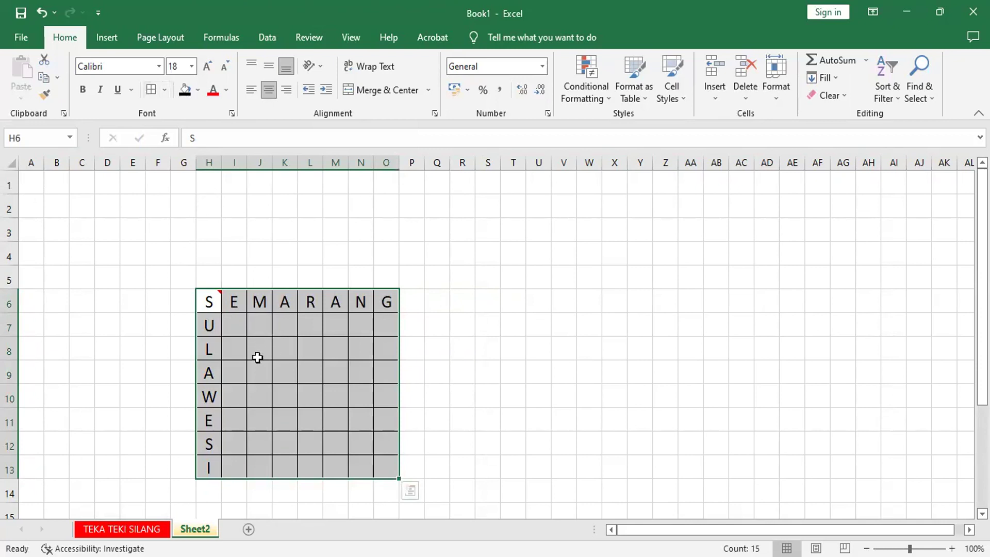
Step: Unlock the H6:O13 grid cells by clearing Locked in Format Cells > Protection
right_click(268, 342)
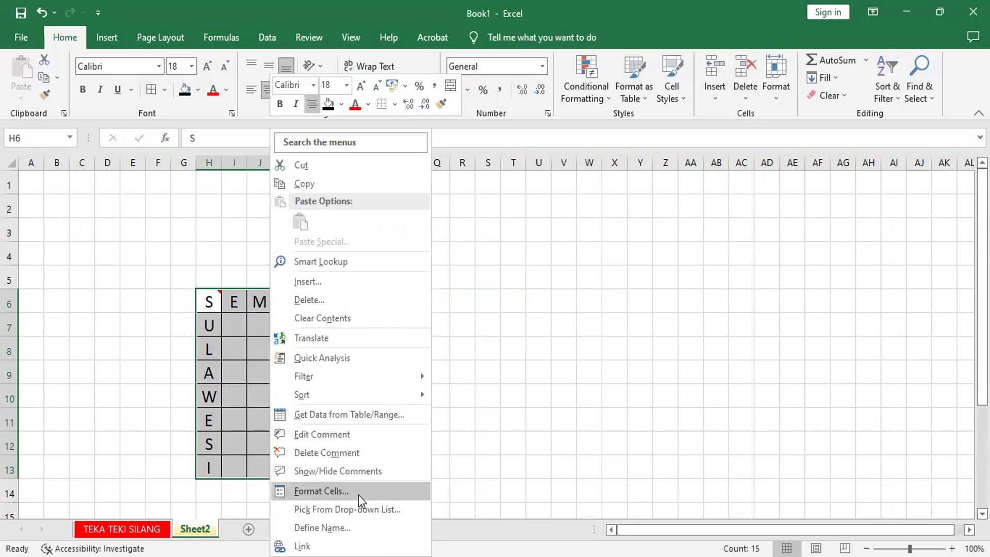
click(358, 494)
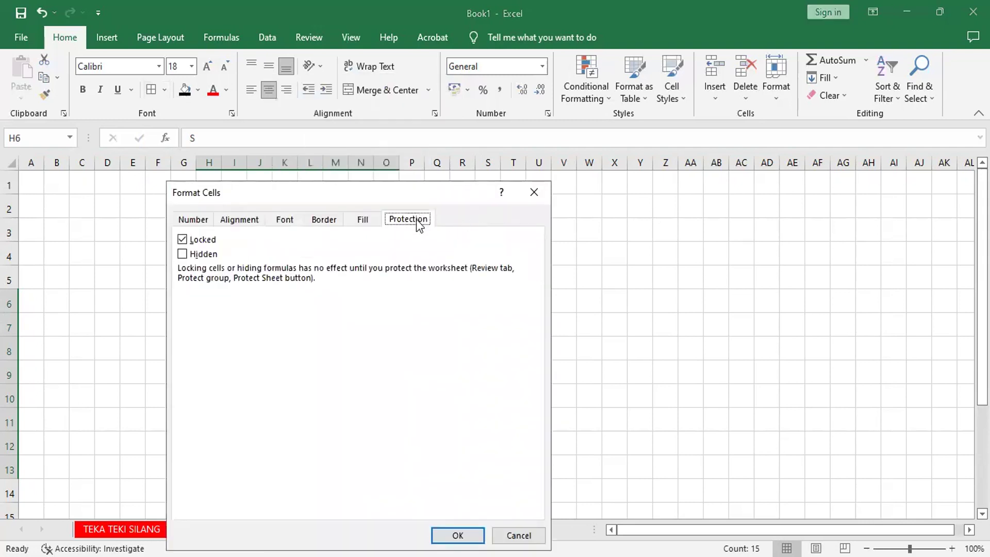
click(194, 241)
key(Tab)
key(Tab)
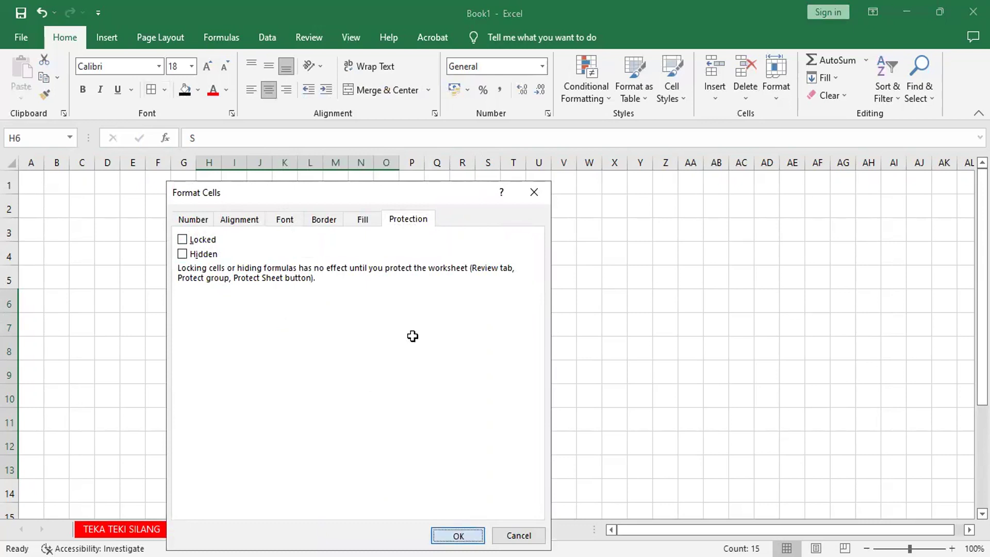
key(Return)
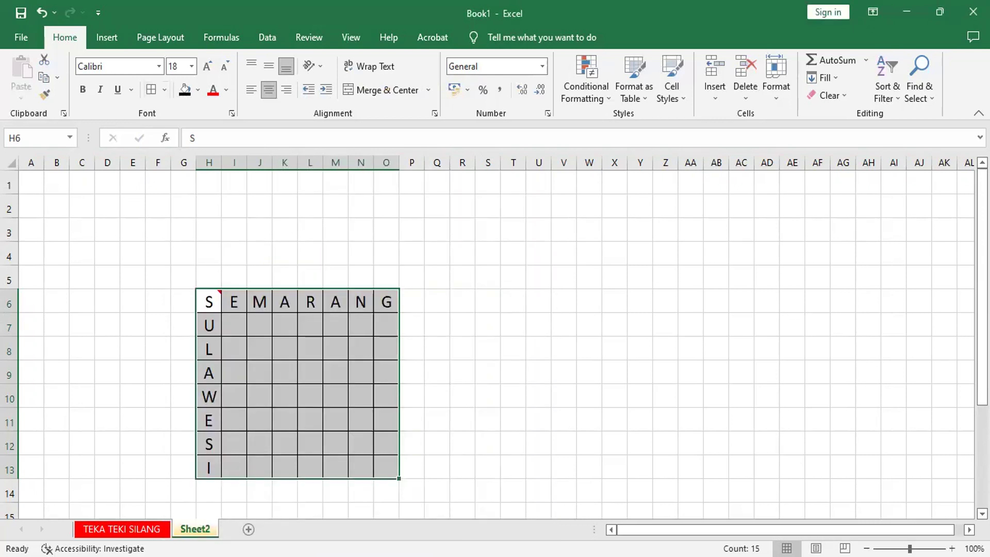
Step: Protect Sheet2 with locked-cell selection disallowed, then hide the worksheet gridlines
right_click(209, 529)
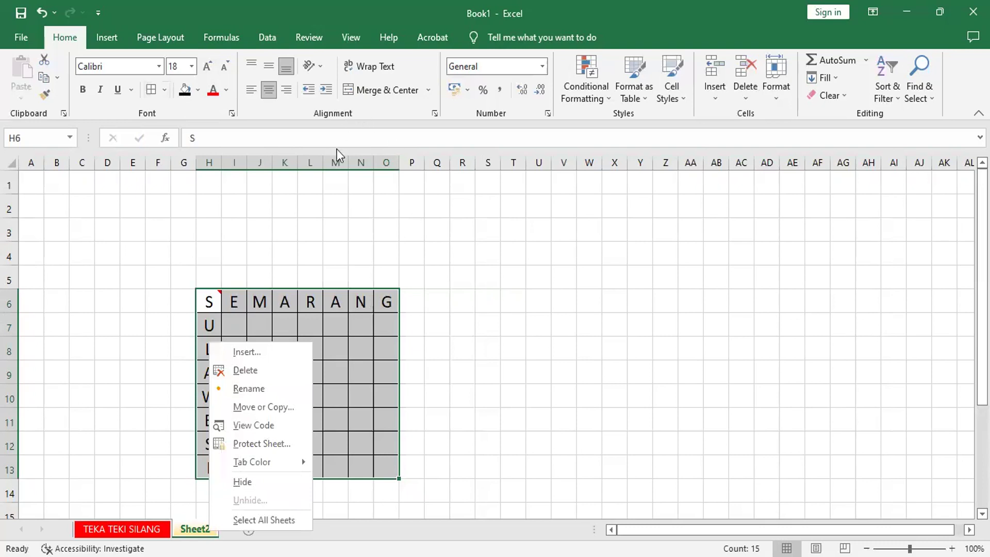
click(312, 37)
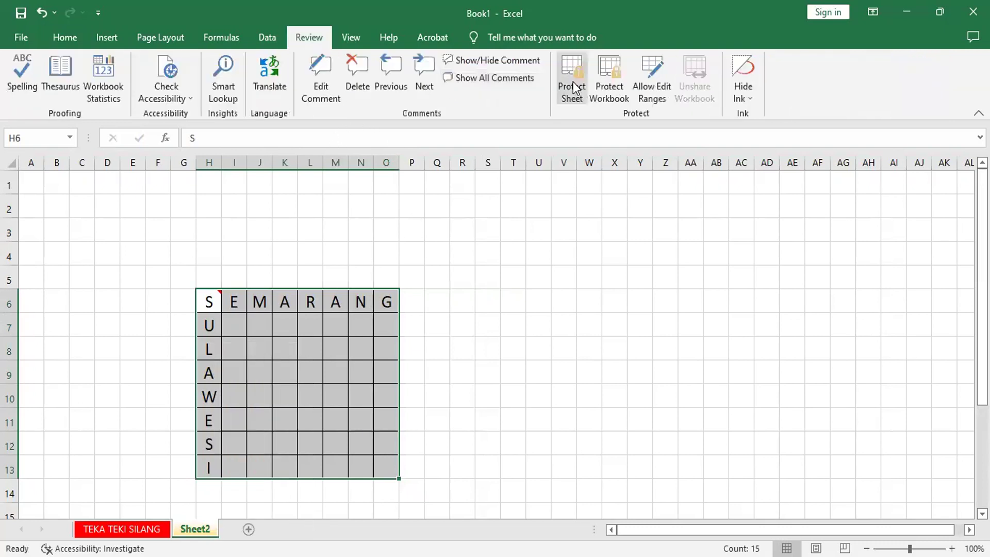
click(567, 70)
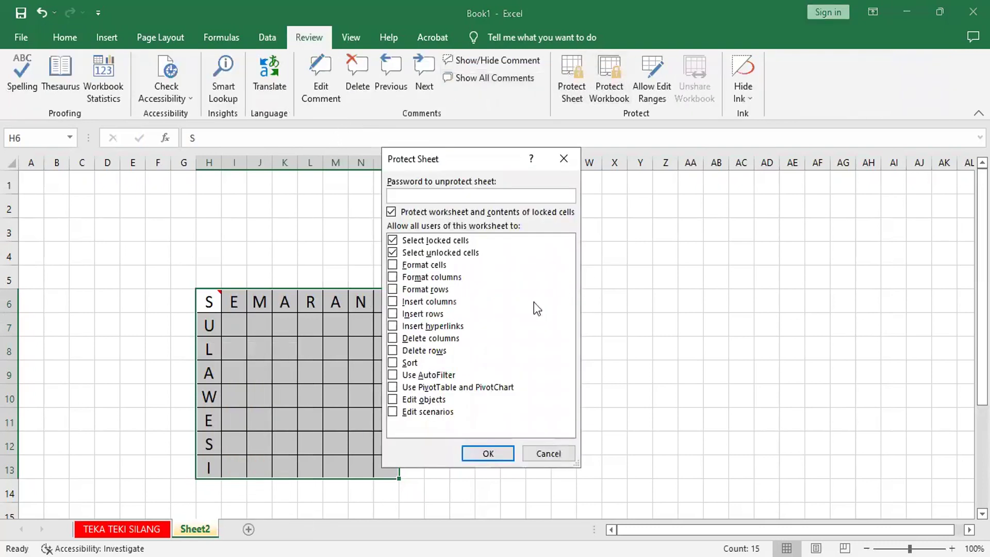
click(411, 240)
key(Return)
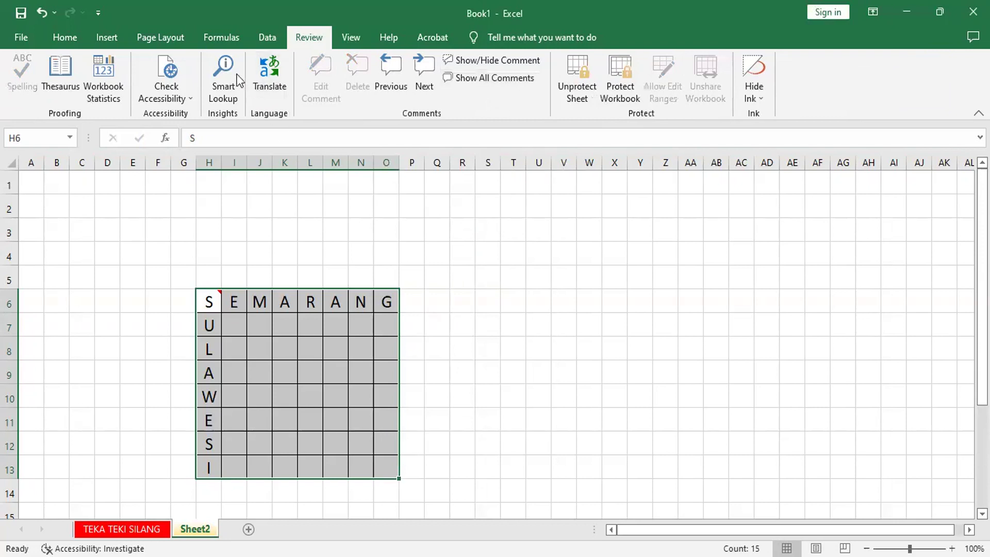
click(346, 36)
click(169, 90)
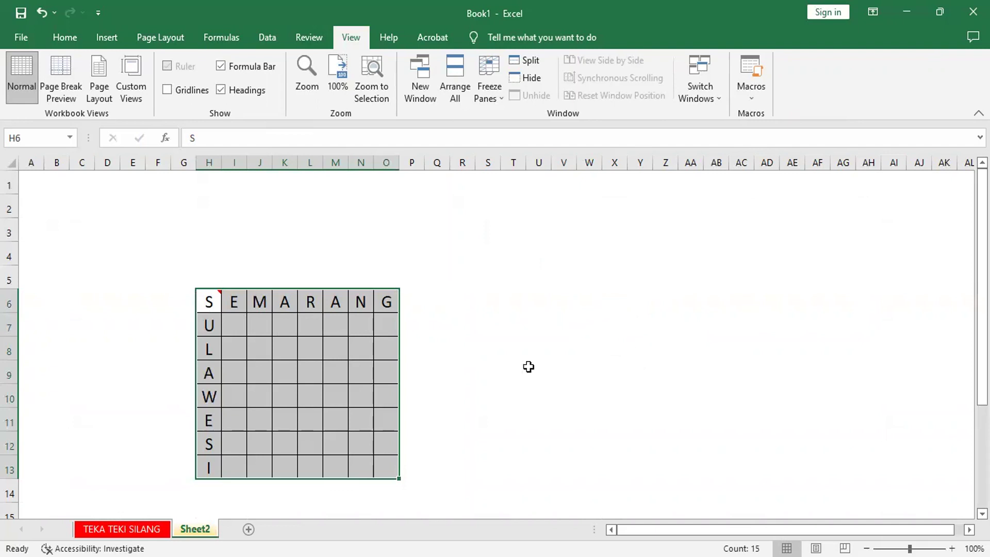
Step: Go back to the TEKA TEKI SILANG sheet with the Home ribbon showing
click(150, 529)
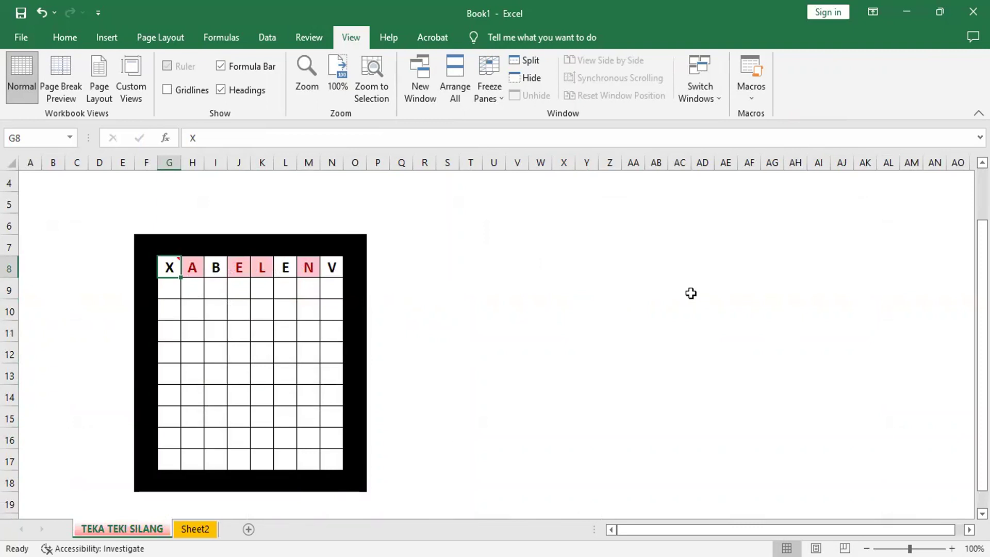
click(54, 35)
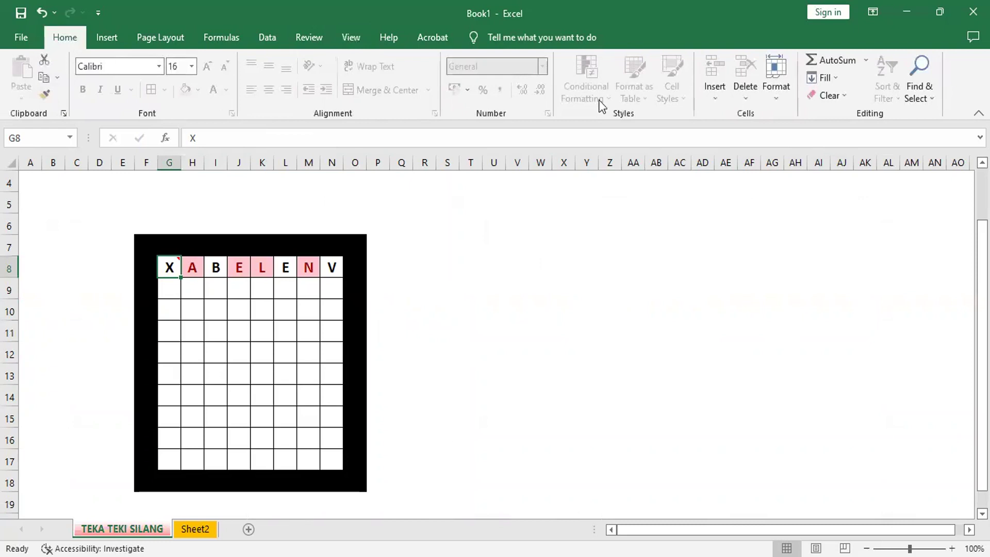